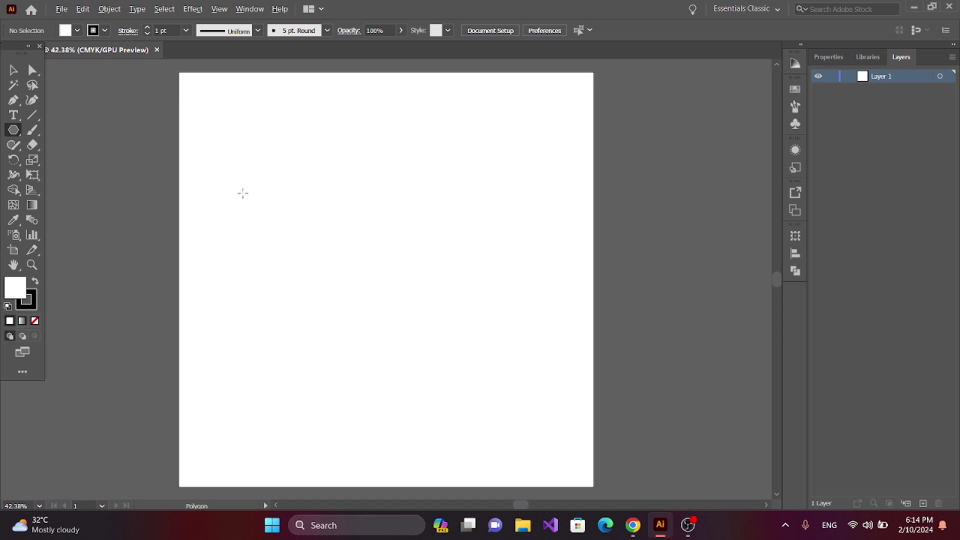
# Create a three-sided polygon with a radius of 125.6715 px and move it near the middle of the artboard
pyautogui.click(239, 192)
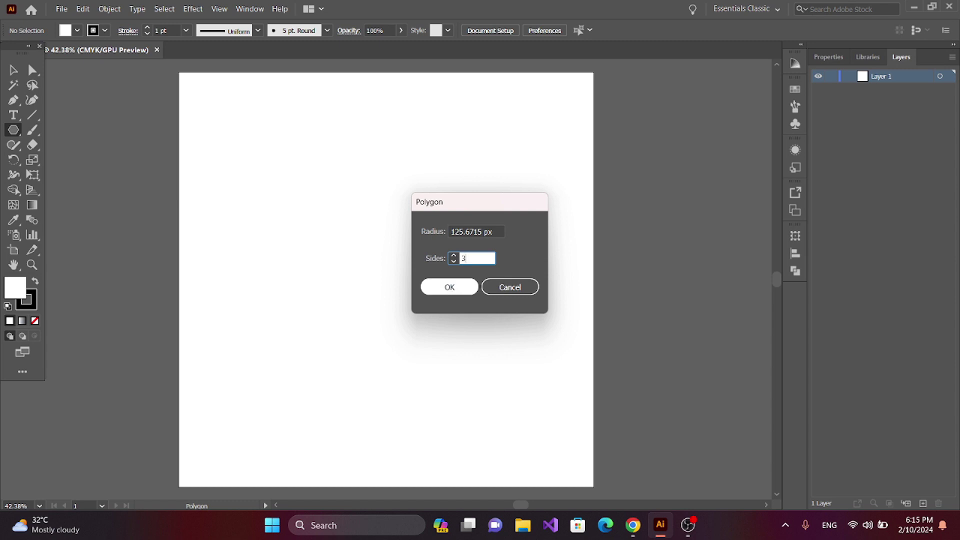
pyautogui.click(452, 287)
pyautogui.press('v')
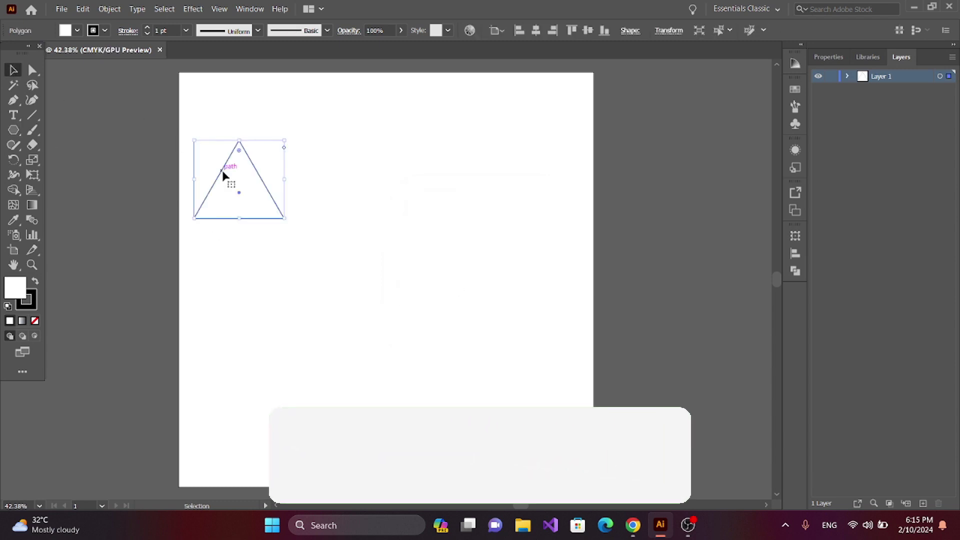
pyautogui.moveTo(223, 175); pyautogui.dragTo(350, 243)
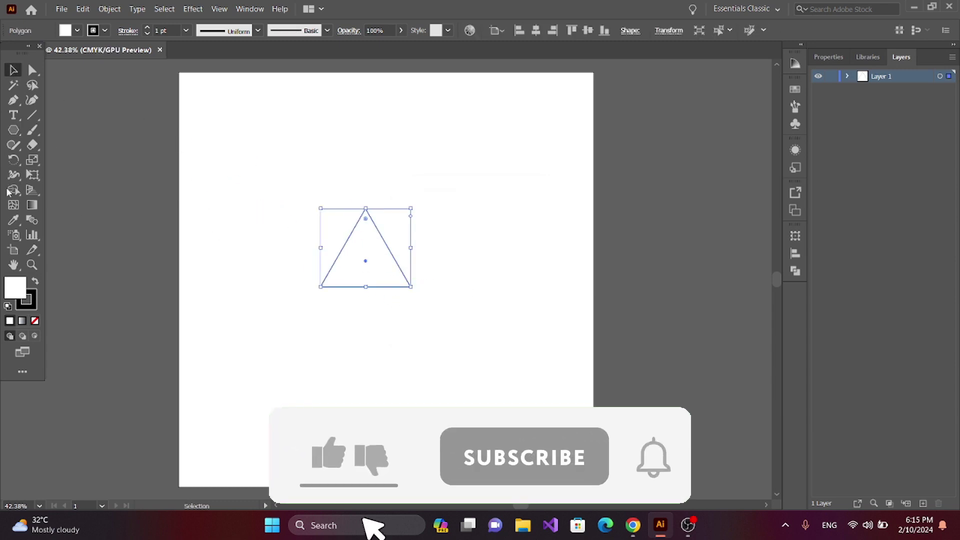
# Remove the triangle's fill, make it narrower, and enlarge it slightly in proportion about its centre
pyautogui.click(77, 30)
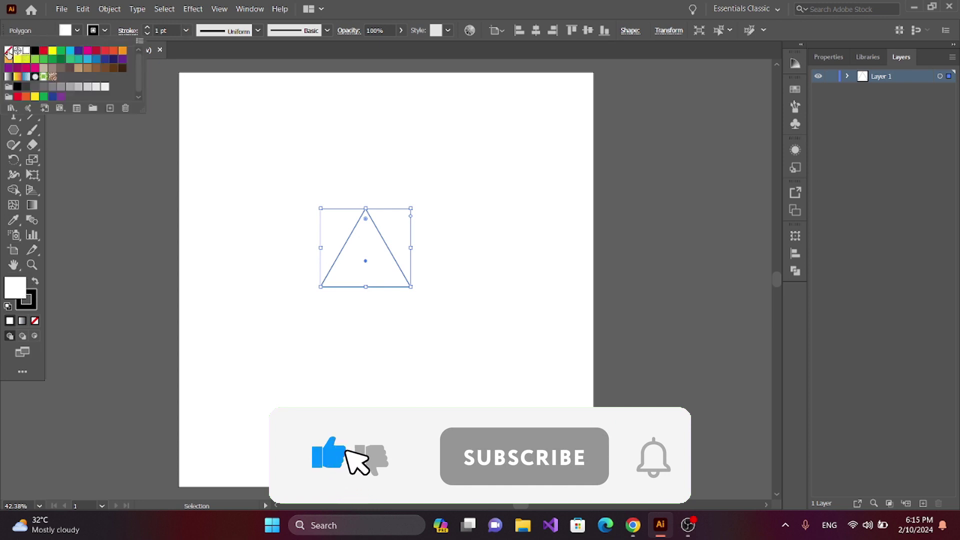
pyautogui.click(8, 51)
pyautogui.moveTo(411, 247); pyautogui.dragTo(395, 248)
pyautogui.click(365, 325)
pyautogui.click(331, 267)
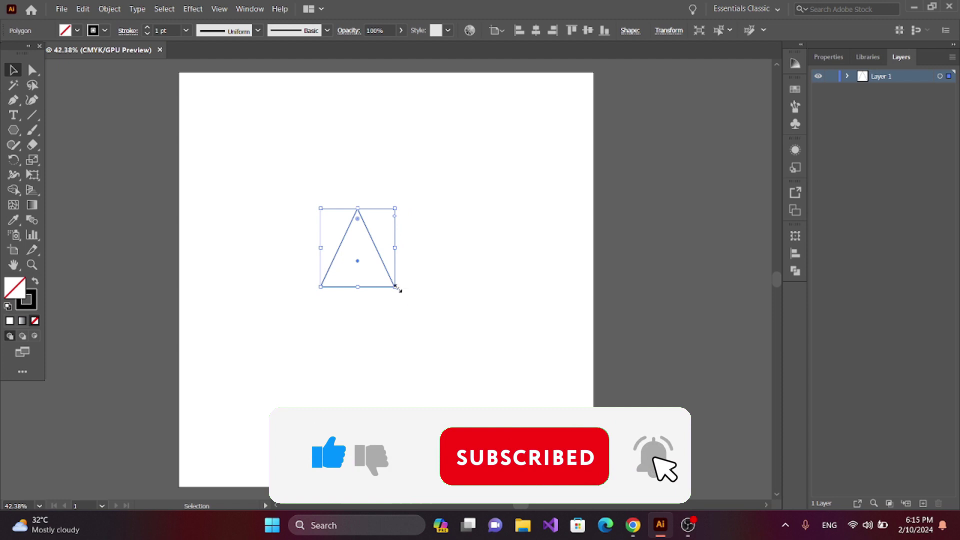
pyautogui.moveTo(396, 288); pyautogui.dragTo(398, 323)
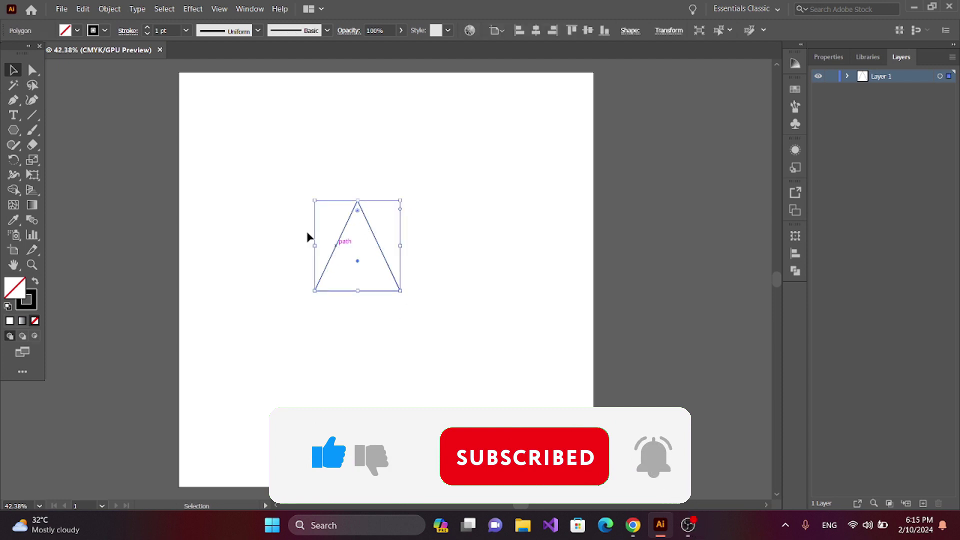
# Increase the triangle's stroke weight to 30 pt
pyautogui.click(147, 27)
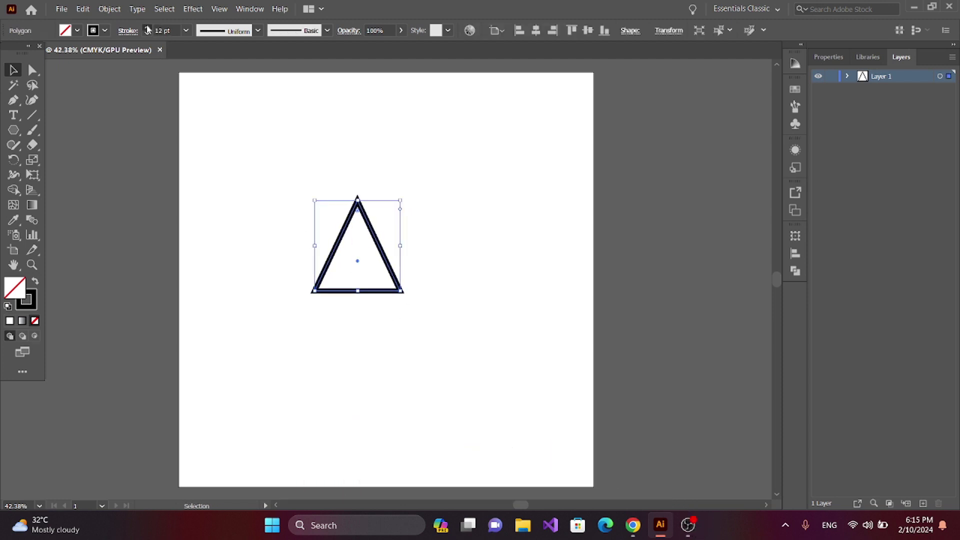
pyautogui.moveTo(147, 28); pyautogui.dragTo(147, 27)
pyautogui.click(249, 214)
pyautogui.click(333, 263)
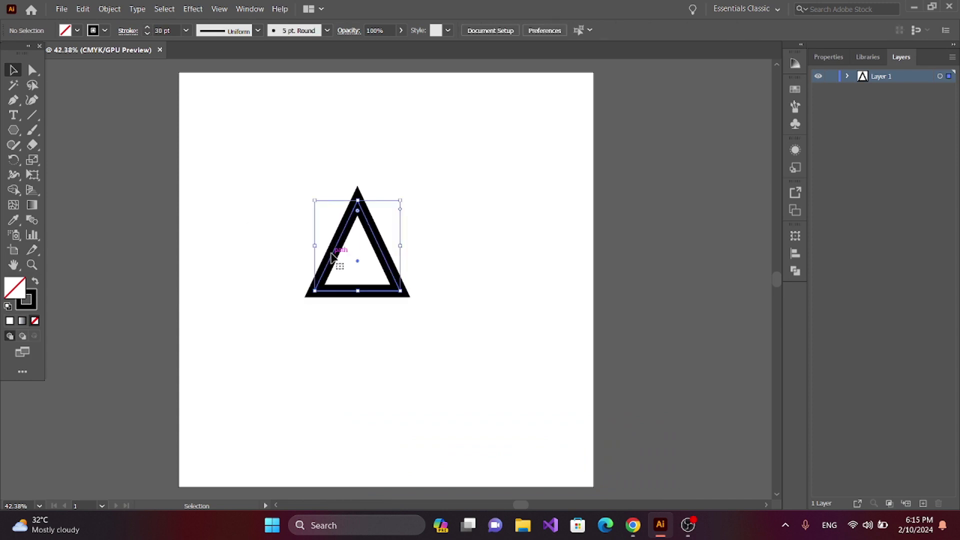
pyautogui.click(168, 148)
# Draw a circle from its centre beside the triangle with the Ellipse tool, about as tall as the triangle
pyautogui.click(13, 133)
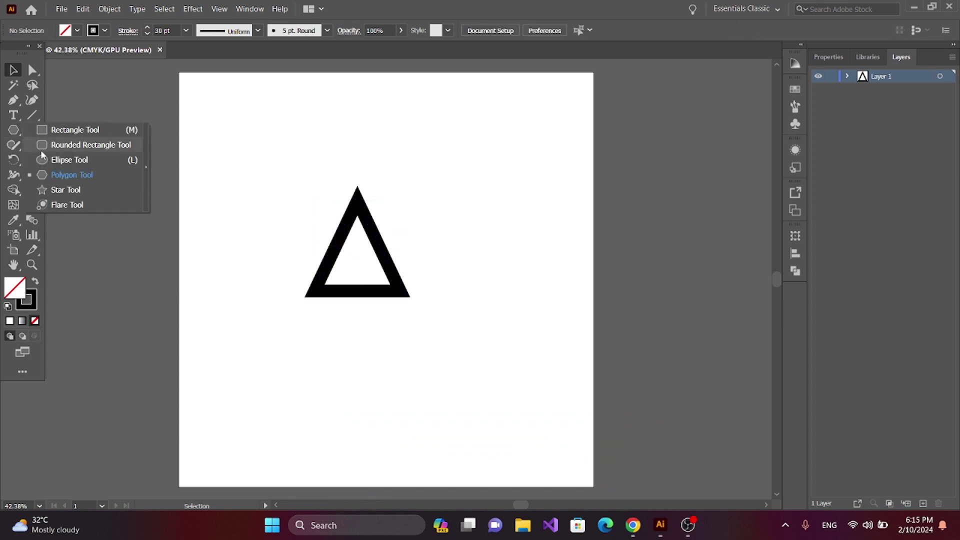
pyautogui.click(60, 160)
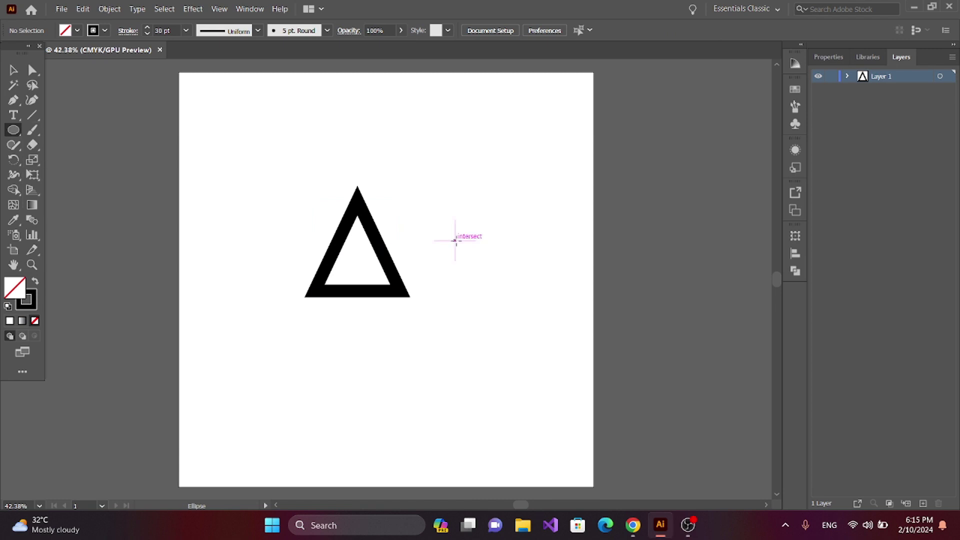
pyautogui.moveTo(455, 240); pyautogui.dragTo(498, 285)
pyautogui.press('v')
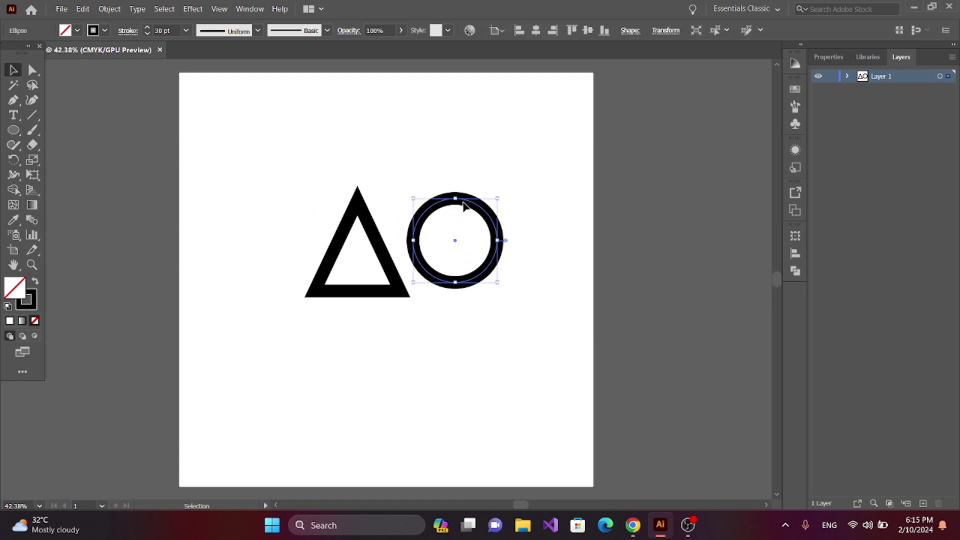
# Set the circle's stroke color to #1e1b1c with the Color Picker
pyautogui.doubleClick(29, 303)
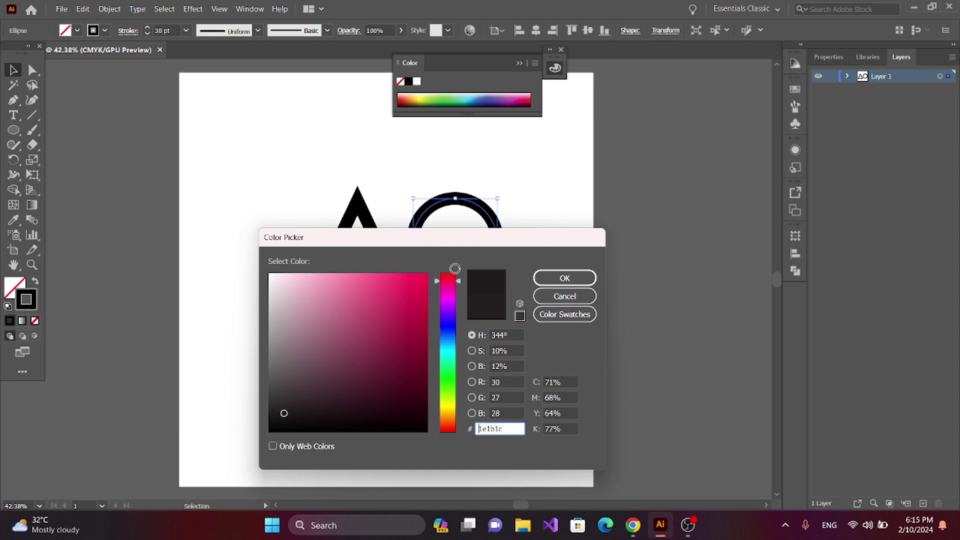
pyautogui.click(544, 275)
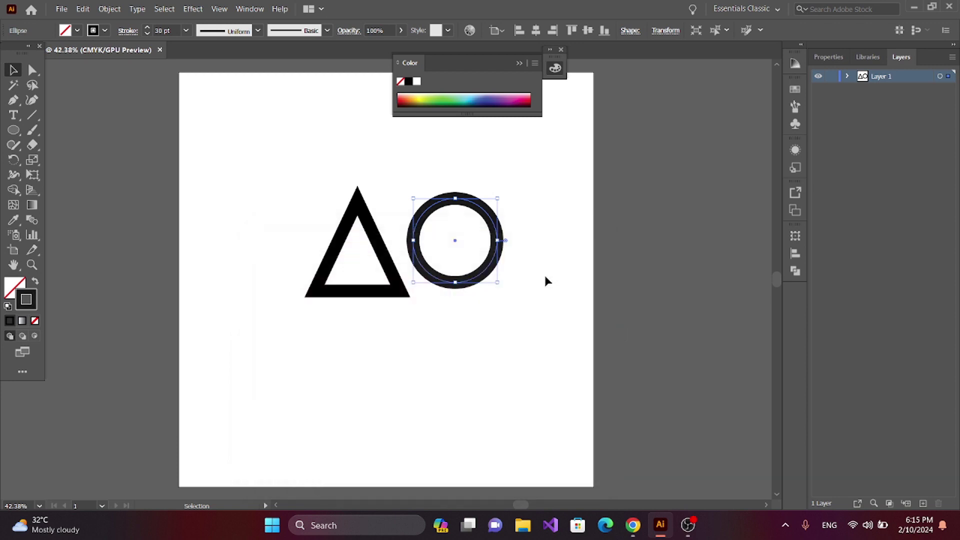
pyautogui.click(561, 50)
pyautogui.click(449, 171)
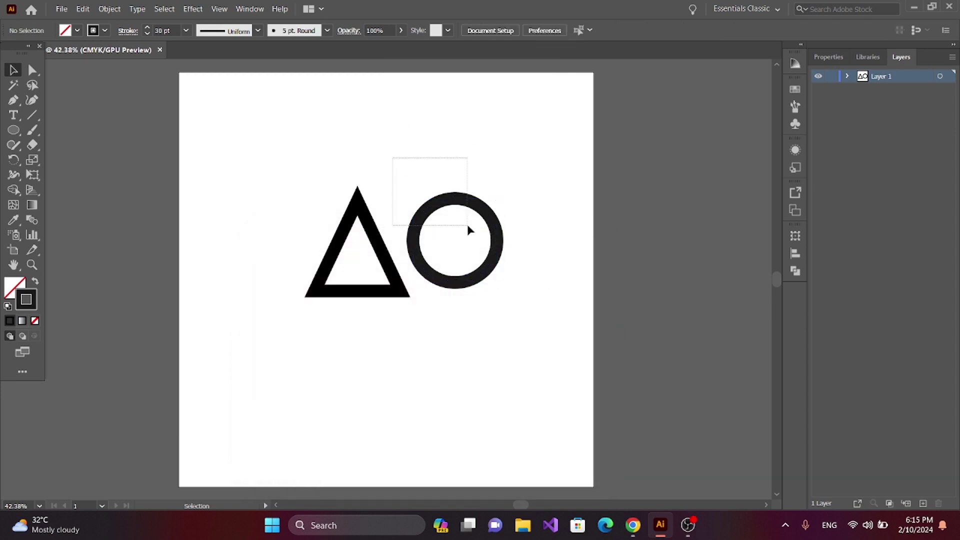
# Change the circle's stroke color to the red swatch
pyautogui.click(478, 210)
pyautogui.click(104, 31)
pyautogui.click(43, 50)
pyautogui.click(140, 115)
pyautogui.click(60, 100)
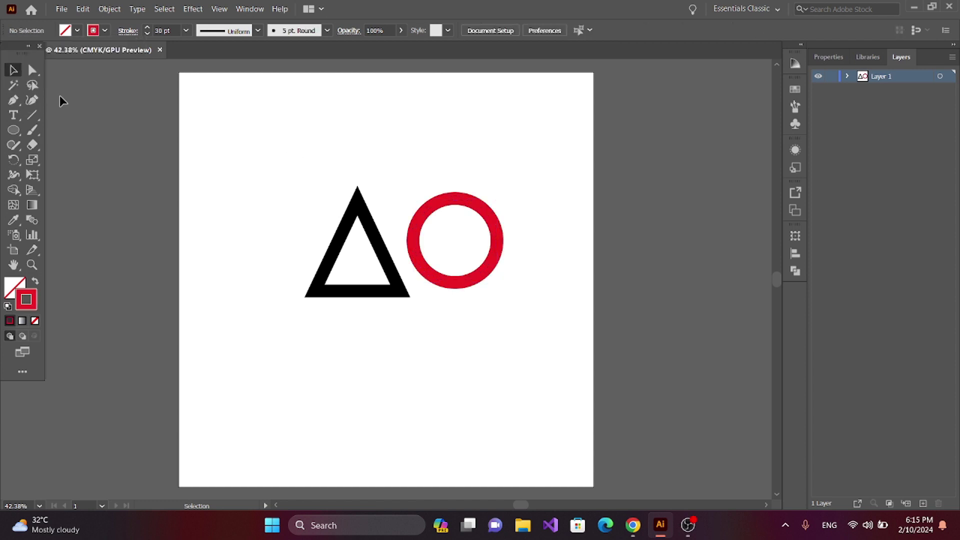
# Move the red circle over the triangle's base and align both shapes by their horizontal centres
pyautogui.click(469, 207)
pyautogui.moveTo(481, 210)
pyautogui.mouseDown()
pyautogui.moveTo(474, 244)
pyautogui.moveTo(382, 275)
pyautogui.mouseUp()
pyautogui.moveTo(311, 218); pyautogui.dragTo(439, 372)
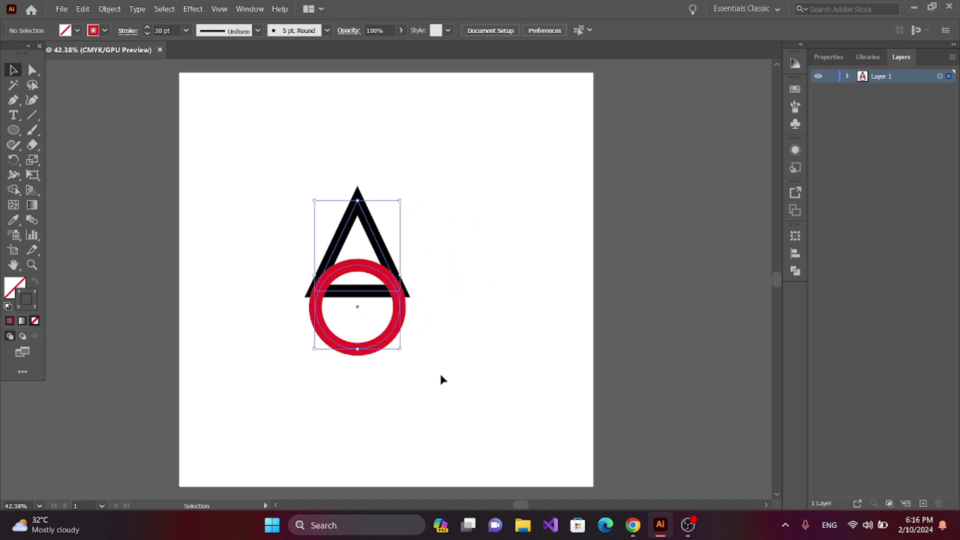
pyautogui.click(536, 33)
pyautogui.click(487, 167)
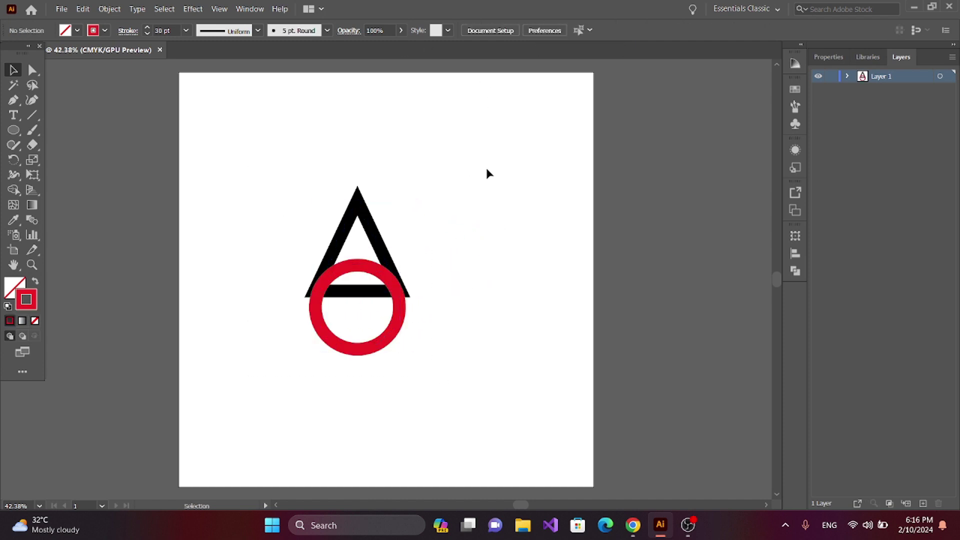
# Nudge the red circle down and enlarge it proportionally from its centre until it extends past the triangle's lower corners
pyautogui.click(376, 263)
pyautogui.press('Down')
pyautogui.press('Down')
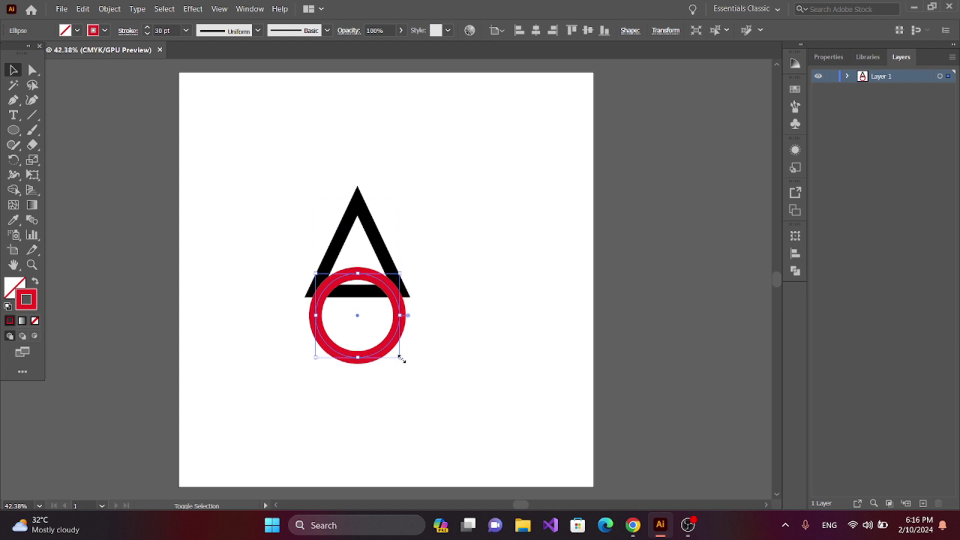
pyautogui.moveTo(402, 359); pyautogui.dragTo(413, 369)
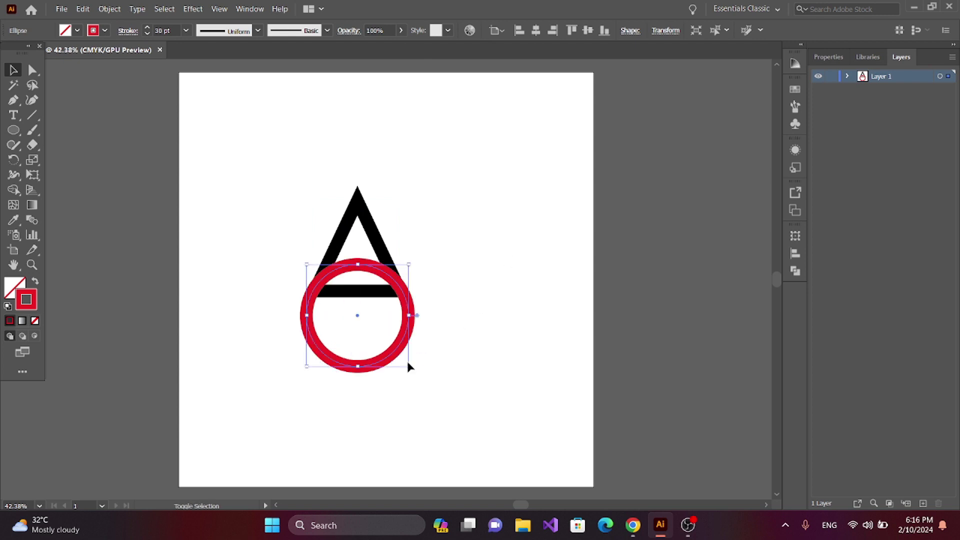
# Shrink the red circle slightly from its centre to fit it more closely to the triangle's lower corners
pyautogui.hotkey('ctrl', '+')
pyautogui.hotkey('ctrl', '+')
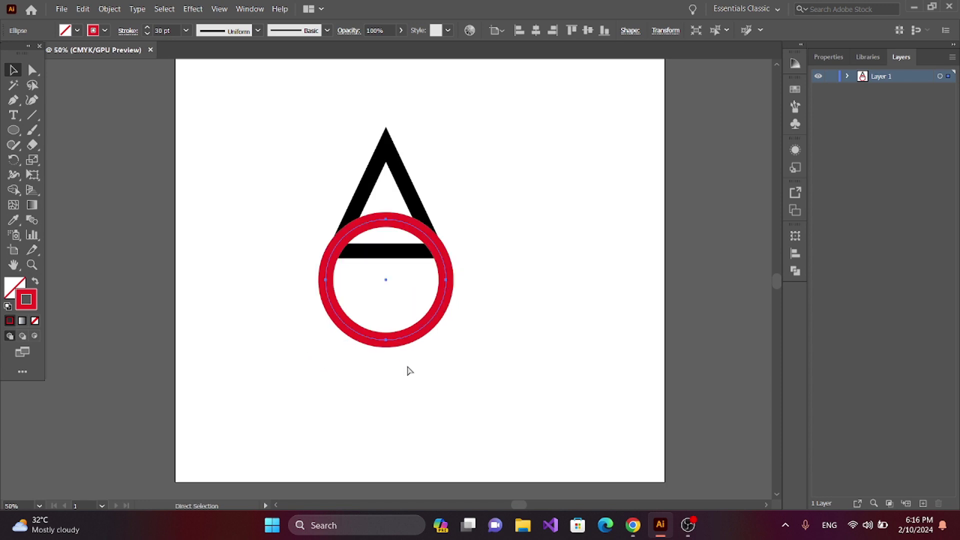
pyautogui.press('shift')
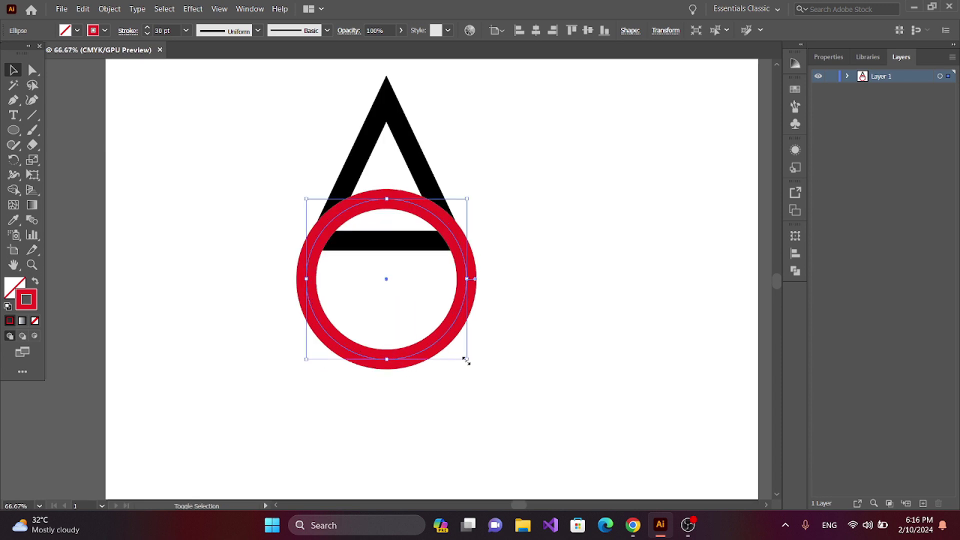
pyautogui.moveTo(467, 361); pyautogui.dragTo(464, 357)
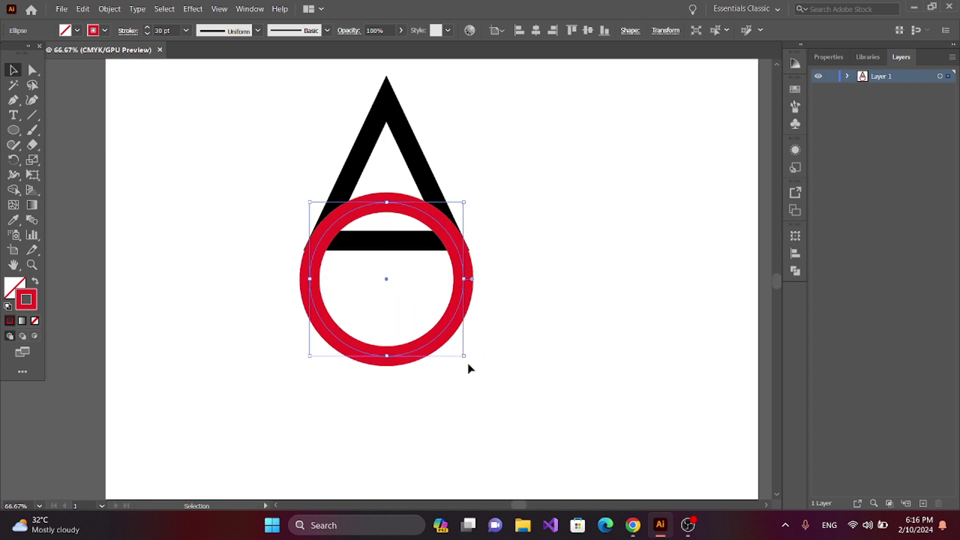
pyautogui.click(469, 365)
# Increase the black triangle's stroke weight to 35 pt
pyautogui.click(353, 164)
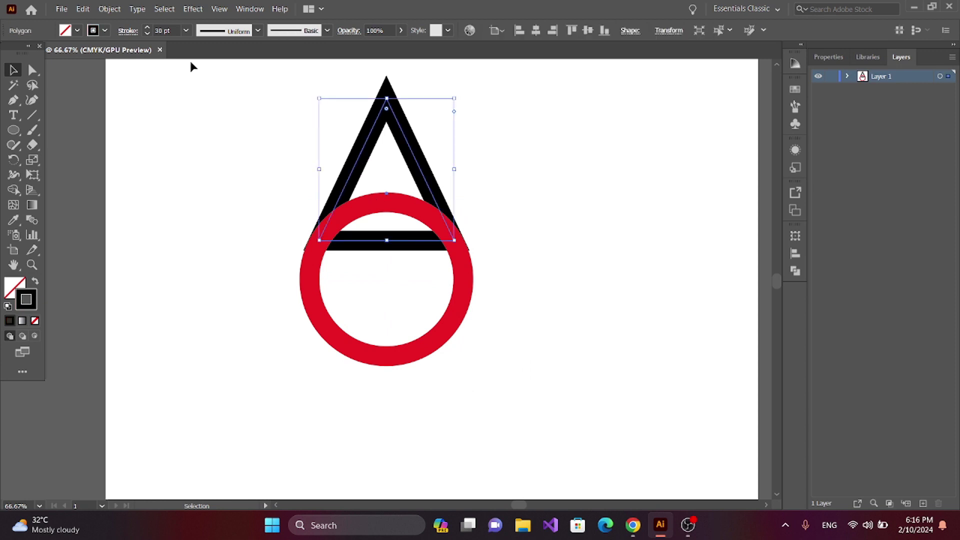
pyautogui.click(148, 28)
pyautogui.click(148, 28)
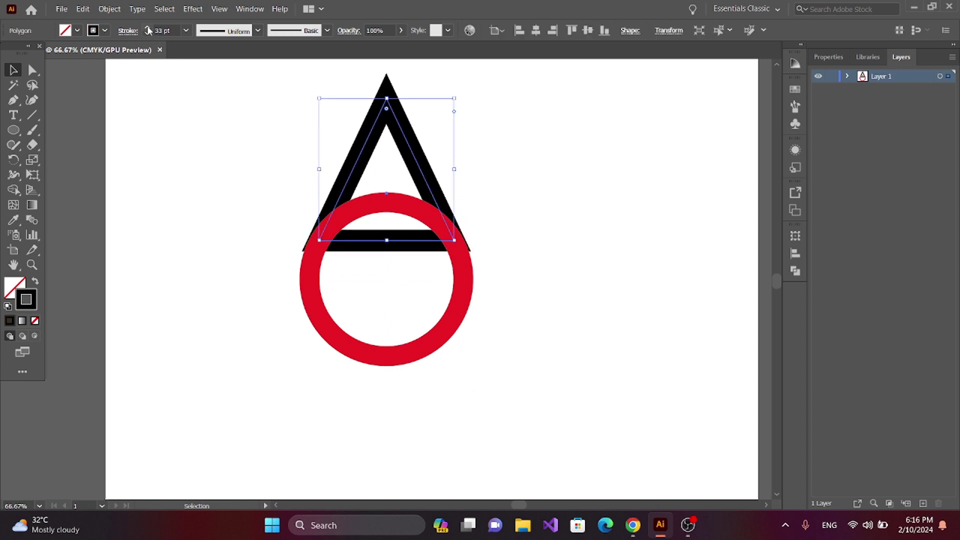
pyautogui.click(148, 28)
pyautogui.click(148, 28)
pyautogui.click(168, 135)
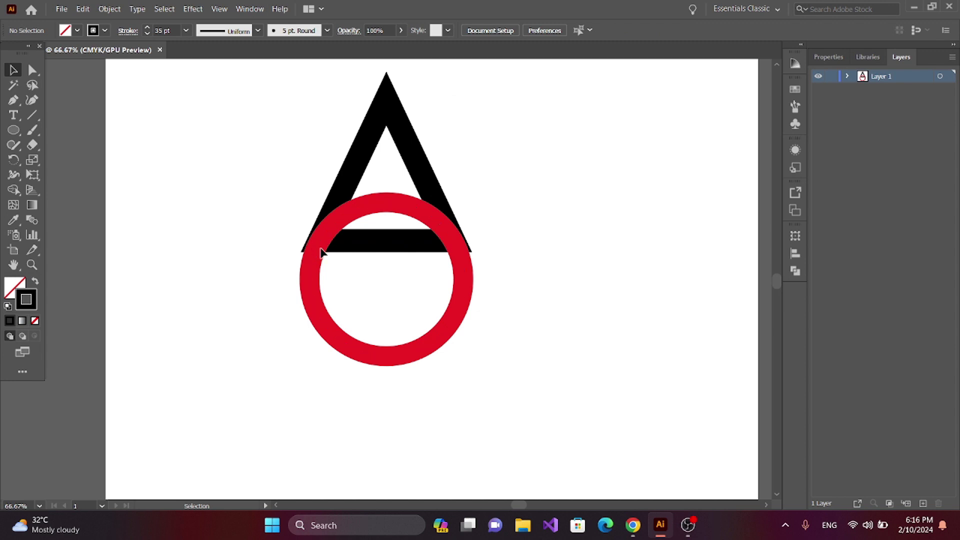
# Increase the red circle's stroke weight to 35 pt to match the triangle
pyautogui.click(322, 247)
pyautogui.click(148, 29)
pyautogui.click(148, 29)
pyautogui.click(148, 29)
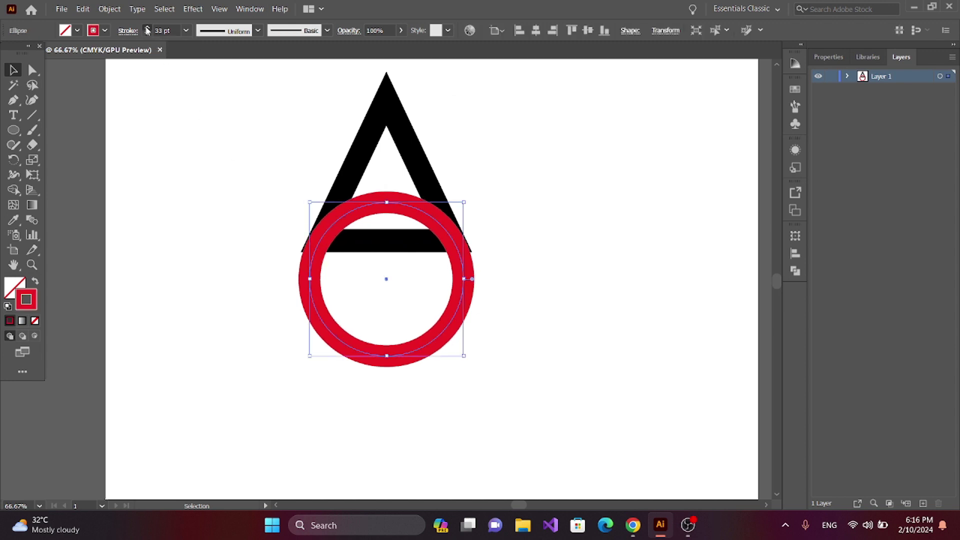
pyautogui.click(148, 29)
pyautogui.click(148, 28)
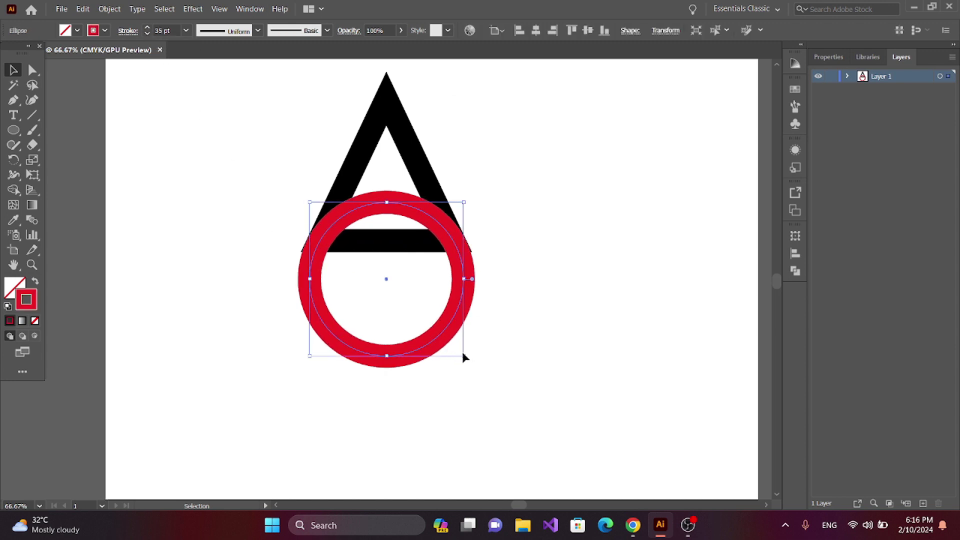
# Enlarge the red circle slightly from its centre to cover the triangle's lower corners
pyautogui.click(339, 262)
pyautogui.click(319, 260)
pyautogui.moveTo(463, 357); pyautogui.dragTo(467, 358)
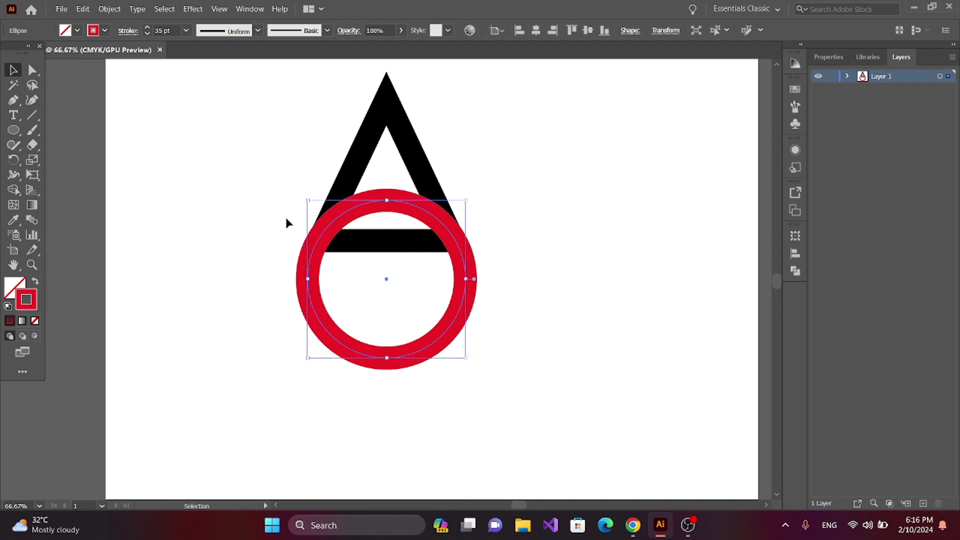
# Move the red circle farther down over the triangle's base and enlarge it again from its centre
pyautogui.hotkey('shift', 'Down')
pyautogui.hotkey('shift', 'Down')
pyautogui.hotkey('shift', 'Down')
pyautogui.hotkey('shift', 'Down')
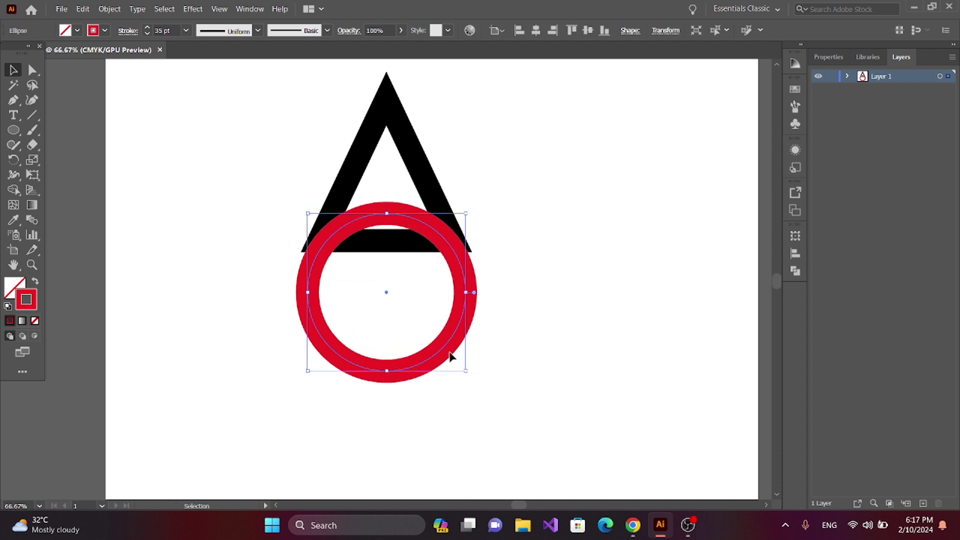
pyautogui.moveTo(465, 372); pyautogui.dragTo(470, 377)
pyautogui.click(288, 303)
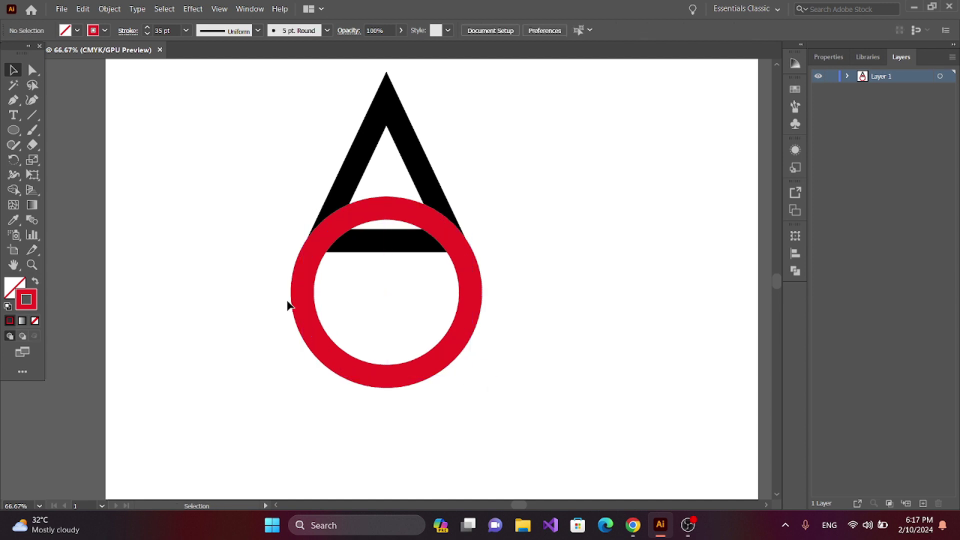
# Shift the red circle slightly lower and enlarge it from its centre to cover the triangle's lower corners again
pyautogui.hotkey('ctrl', '-')
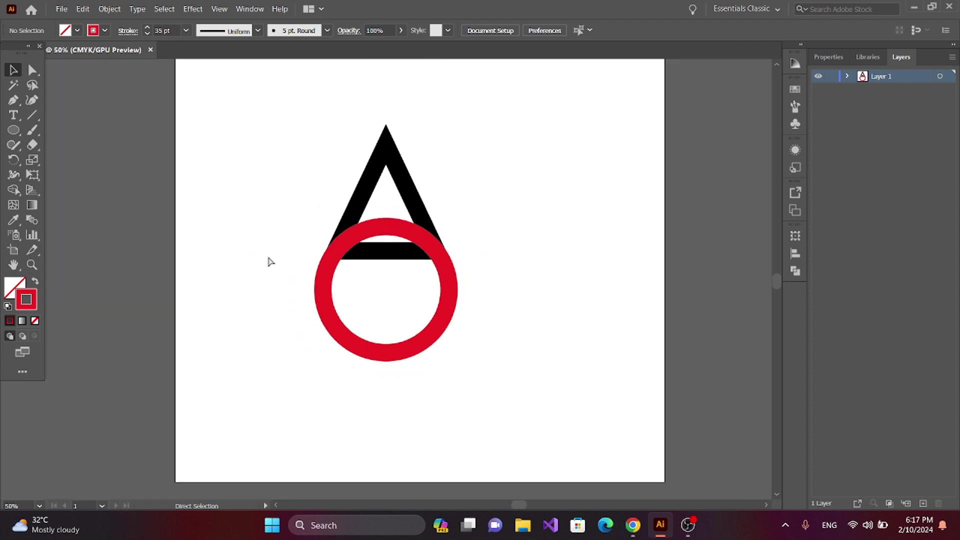
pyautogui.moveTo(381, 231); pyautogui.dragTo(382, 233)
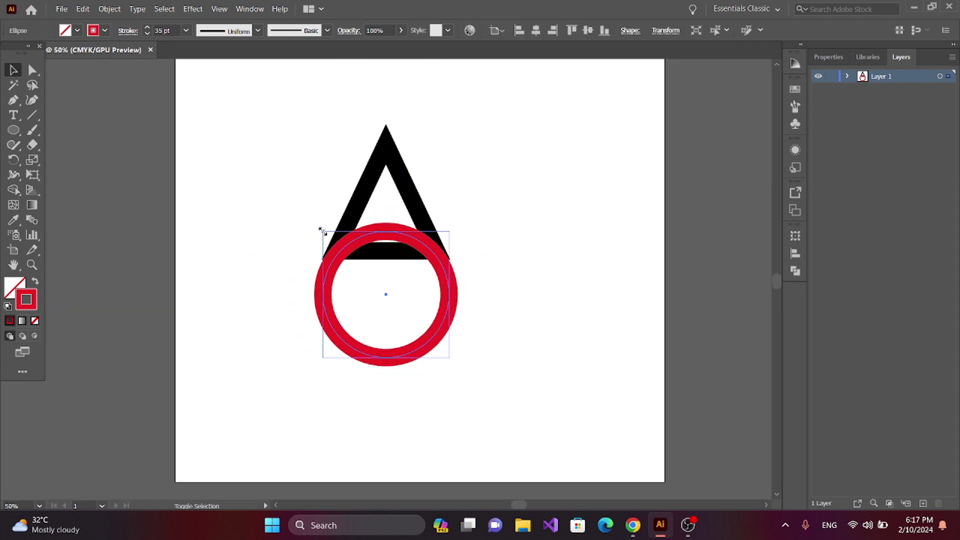
pyautogui.moveTo(320, 230); pyautogui.dragTo(316, 227)
pyautogui.click(220, 222)
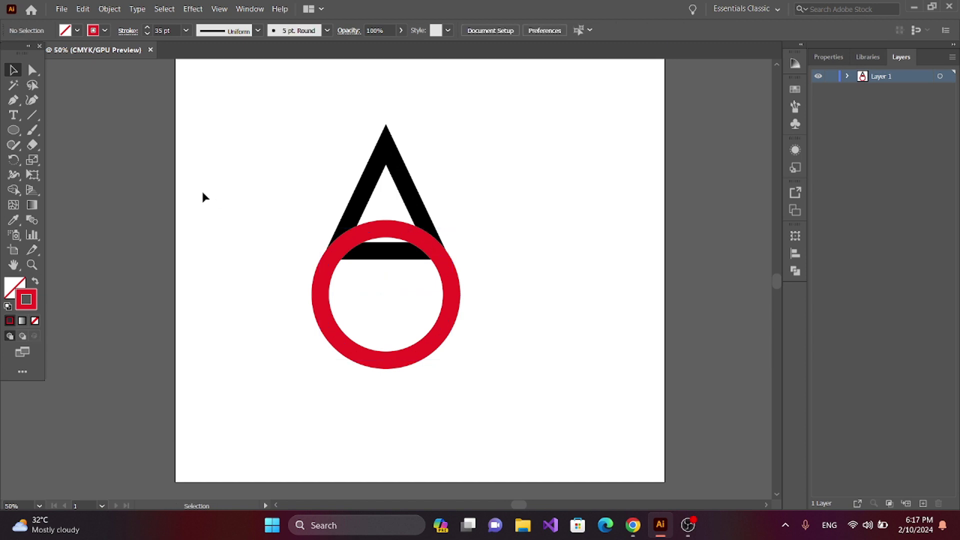
pyautogui.moveTo(262, 101); pyautogui.dragTo(495, 346)
pyautogui.click(673, 429)
pyautogui.click(332, 274)
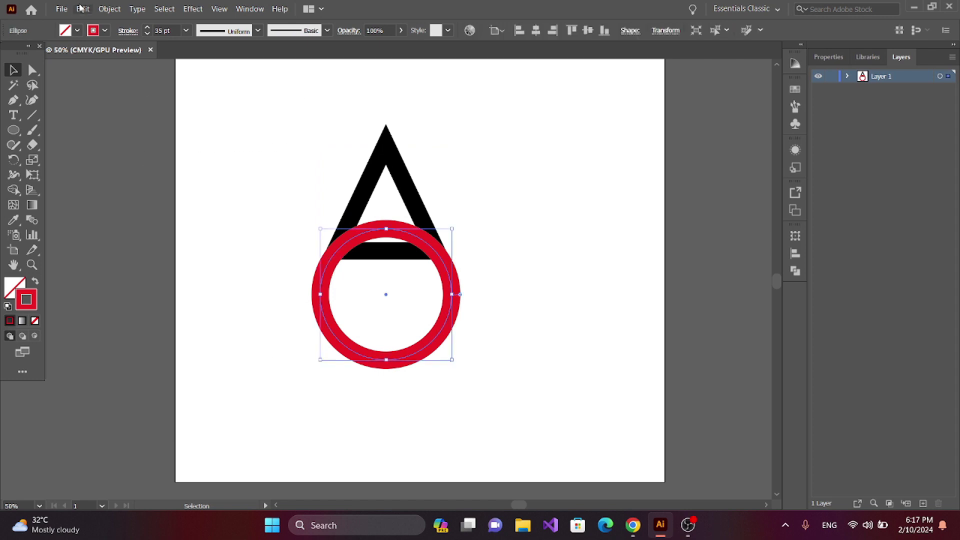
pyautogui.click(109, 8)
pyautogui.moveTo(150, 297)
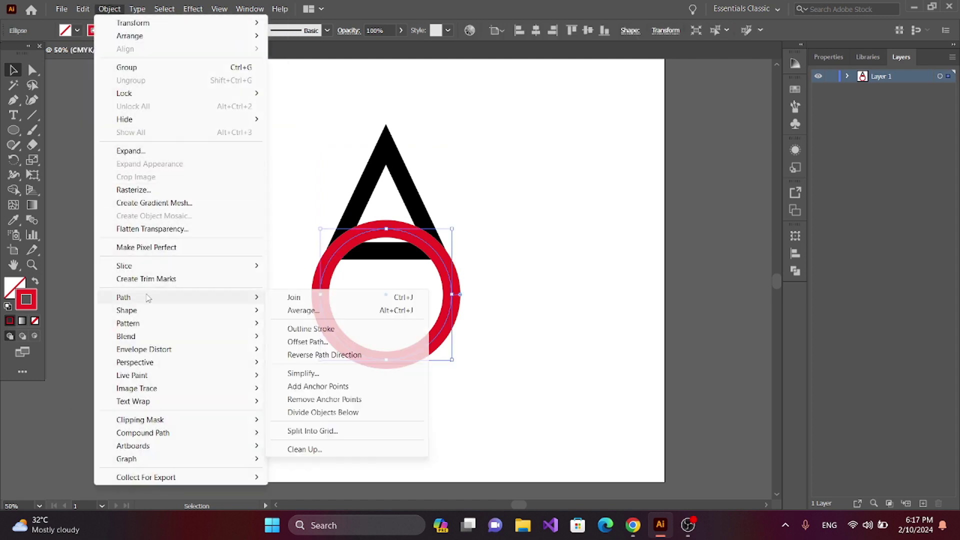
pyautogui.click(305, 344)
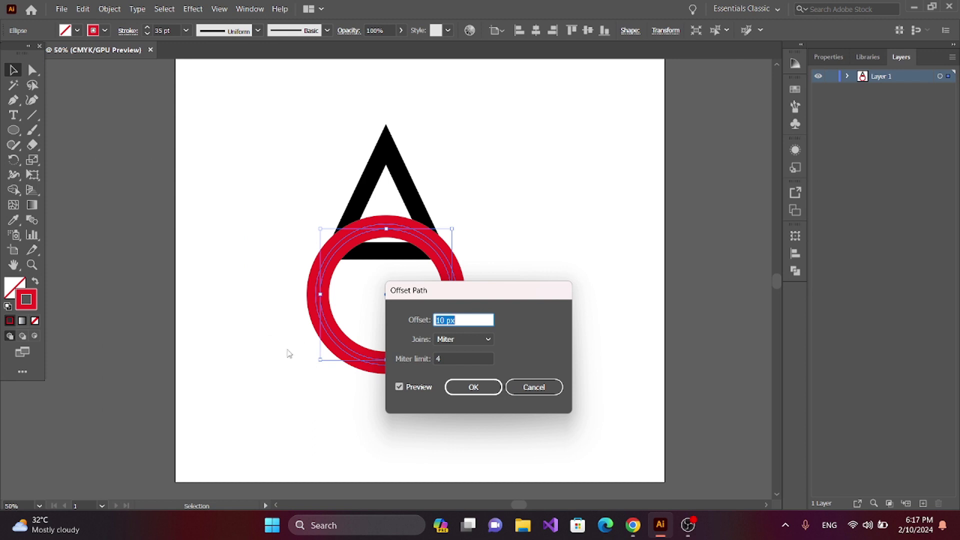
pyautogui.click(533, 389)
# Expand the fill and stroke of both the black triangle and the red circle
pyautogui.moveTo(259, 125); pyautogui.dragTo(520, 418)
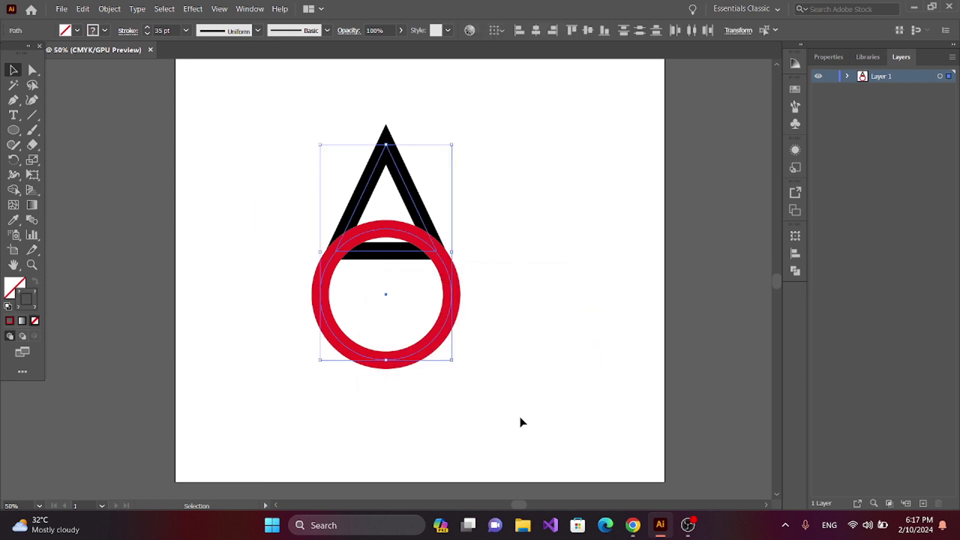
pyautogui.click(109, 8)
pyautogui.click(150, 149)
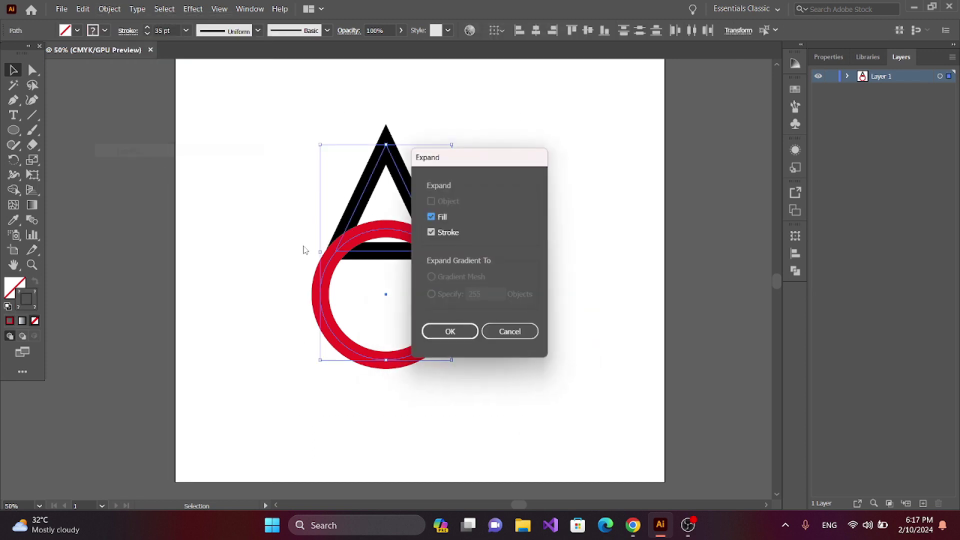
pyautogui.click(447, 332)
# Offset the path of the expanded red ring by 18 px with miter joins
pyautogui.click(323, 269)
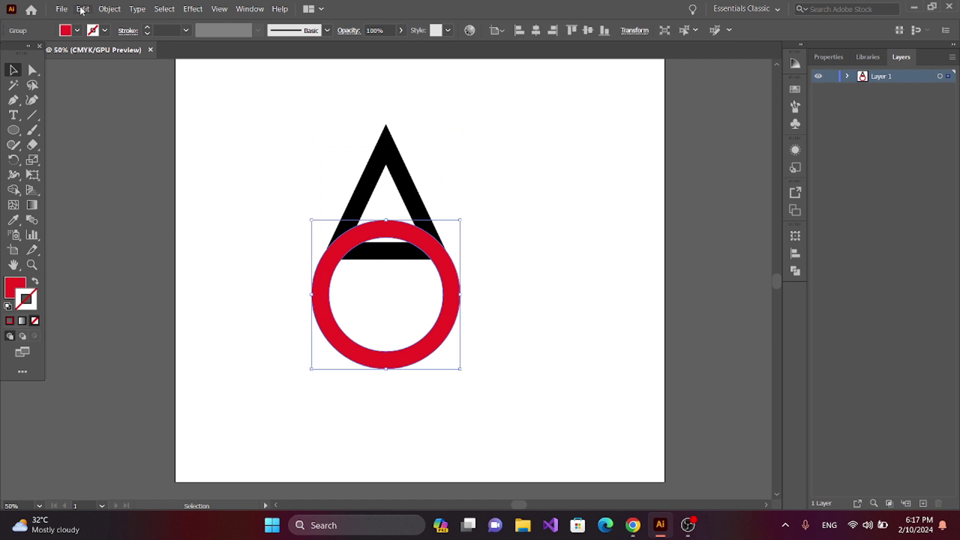
pyautogui.click(110, 8)
pyautogui.moveTo(125, 295)
pyautogui.click(296, 344)
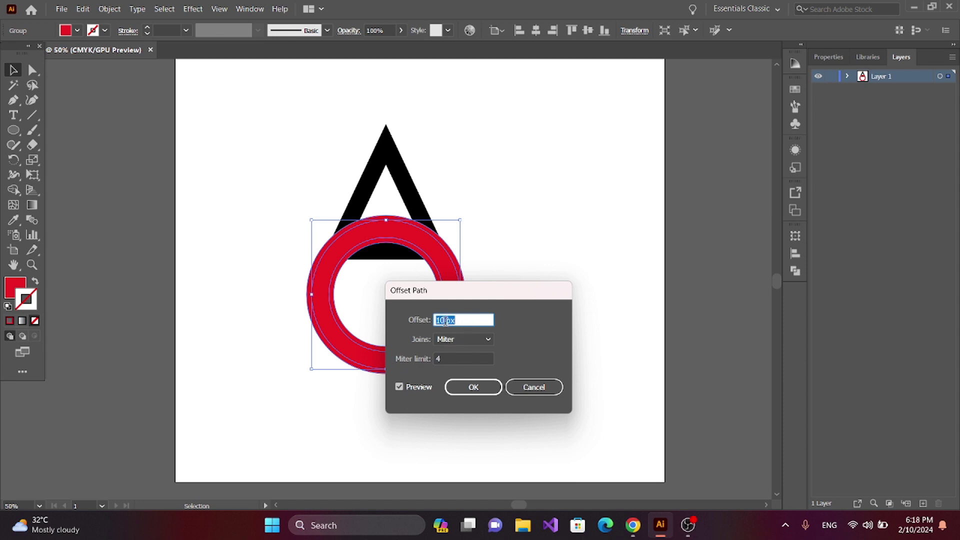
pyautogui.moveTo(446, 320); pyautogui.dragTo(434, 322)
pyautogui.write('15')
pyautogui.click(400, 388)
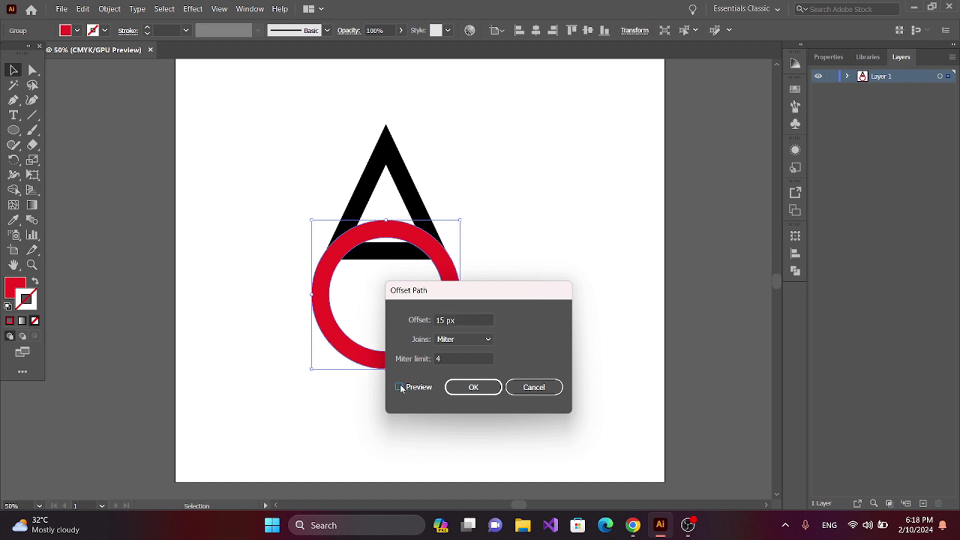
pyautogui.click(399, 388)
pyautogui.click(399, 388)
pyautogui.click(445, 321)
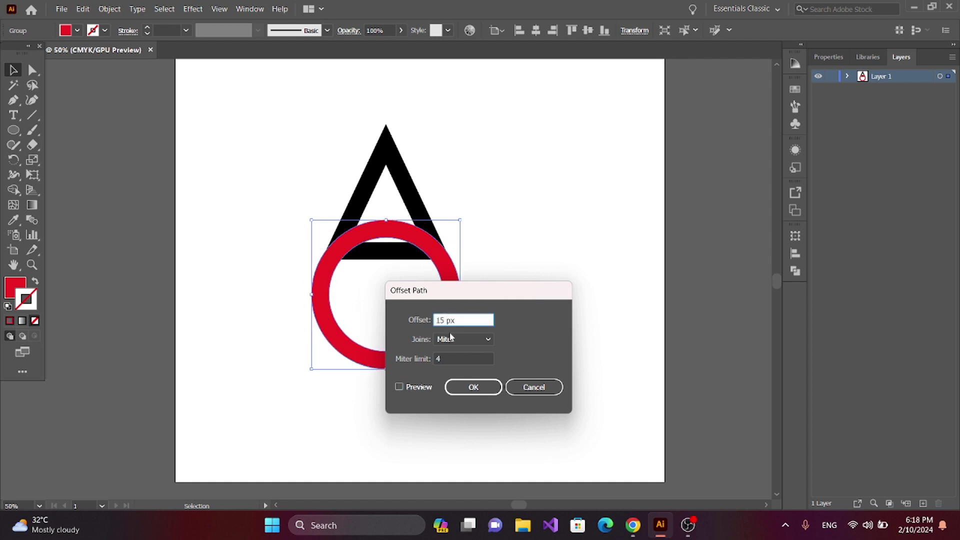
pyautogui.click(399, 387)
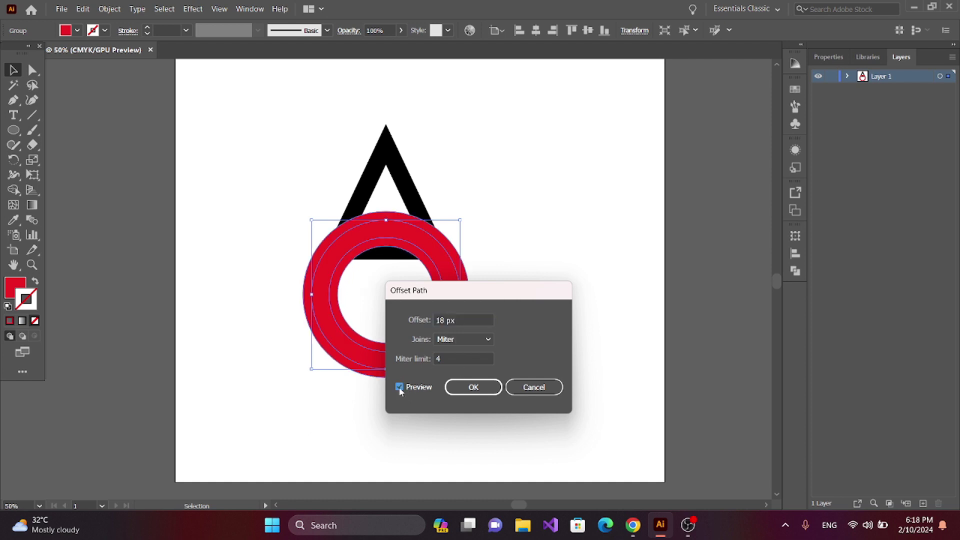
pyautogui.click(473, 387)
pyautogui.click(257, 261)
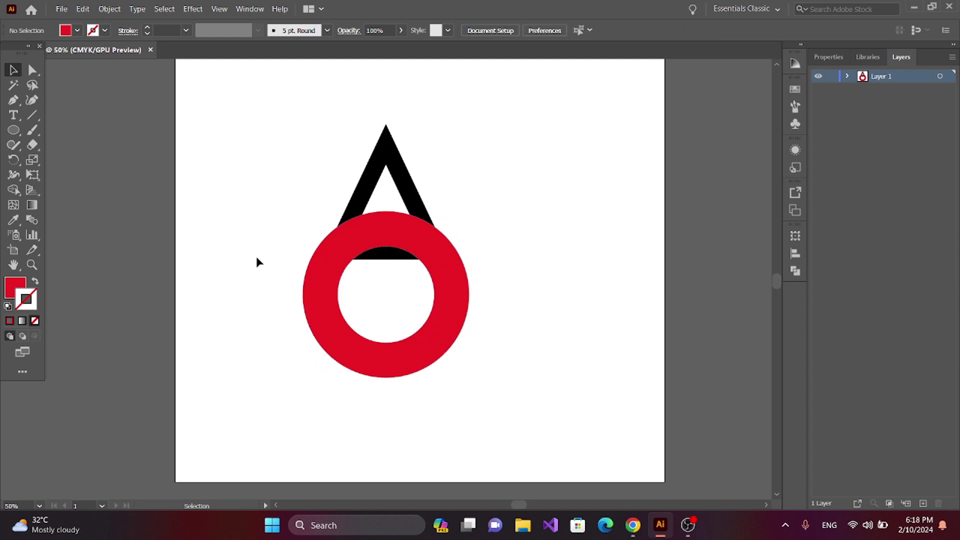
# Divide the triangle, the red ring and its offset copy into separate pieces with Pathfinder
pyautogui.click(342, 318)
pyautogui.click(258, 318)
pyautogui.moveTo(275, 117); pyautogui.dragTo(531, 393)
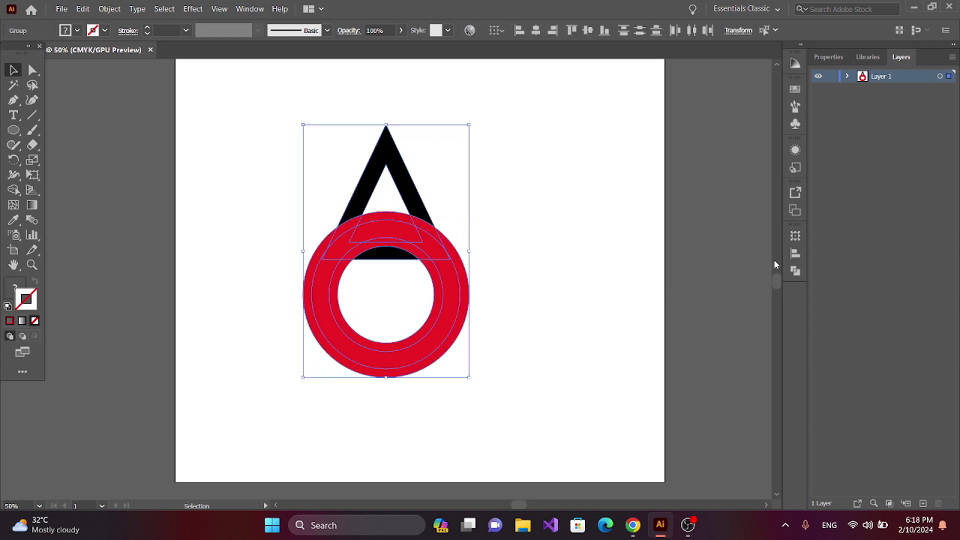
pyautogui.click(795, 270)
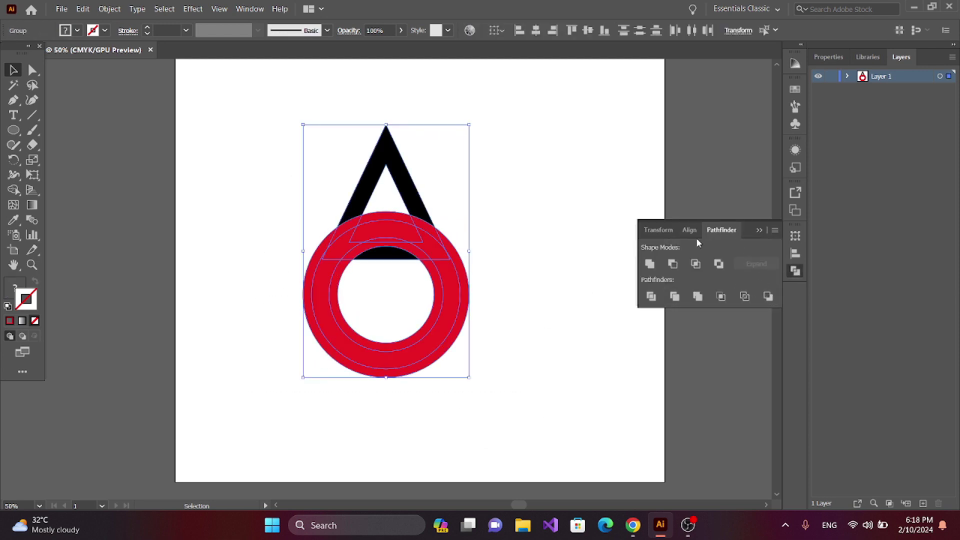
pyautogui.click(651, 296)
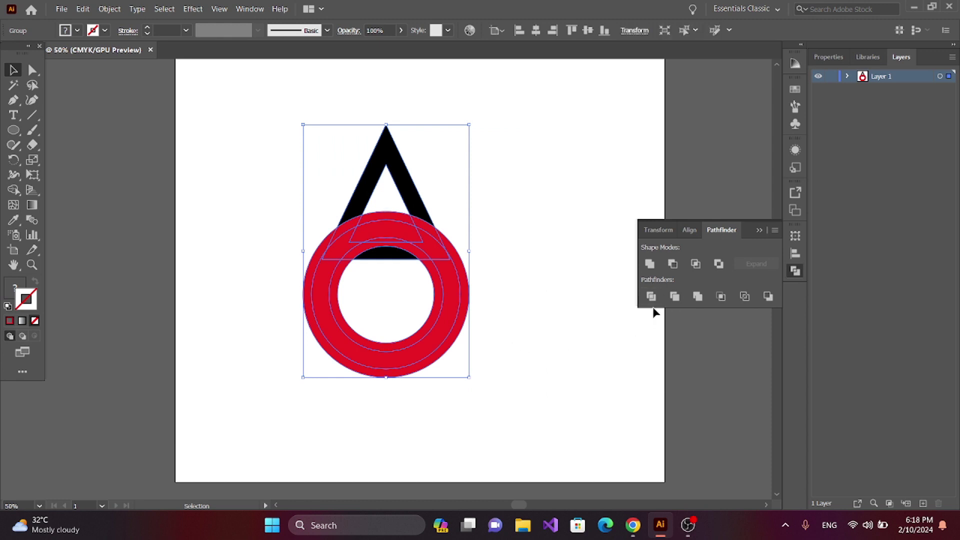
# Ungroup the divided artwork and deselect its pieces
pyautogui.rightClick(399, 240)
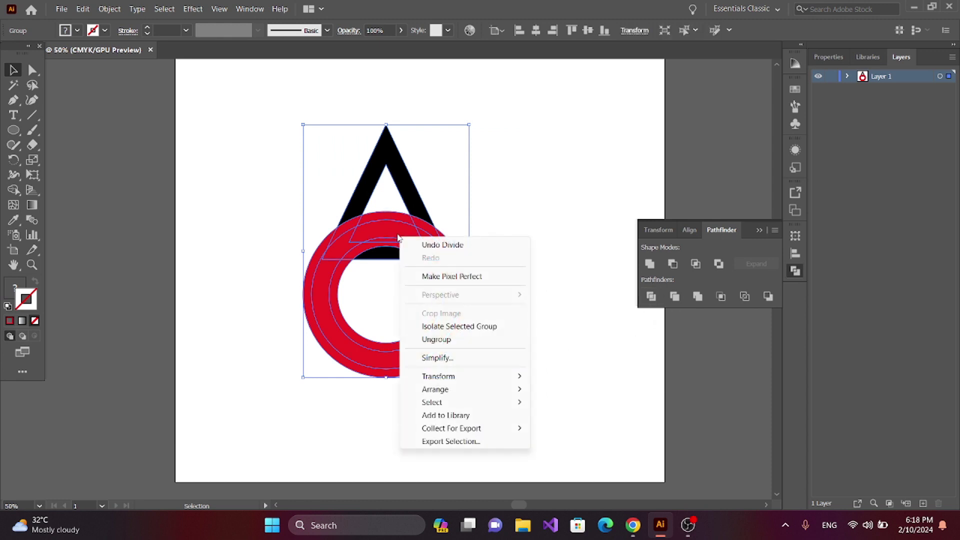
pyautogui.click(440, 337)
pyautogui.click(761, 228)
pyautogui.click(271, 172)
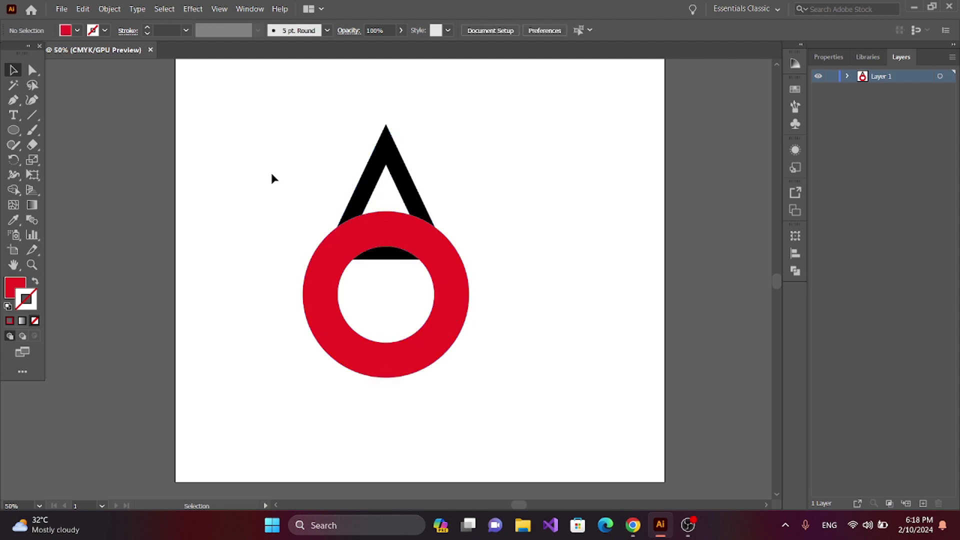
# Delete the offset piece across the triangle's left leg, the surplus outer and inner offset-ring pieces, and the black sliver inside the ring
pyautogui.click(348, 227)
pyautogui.press('Delete')
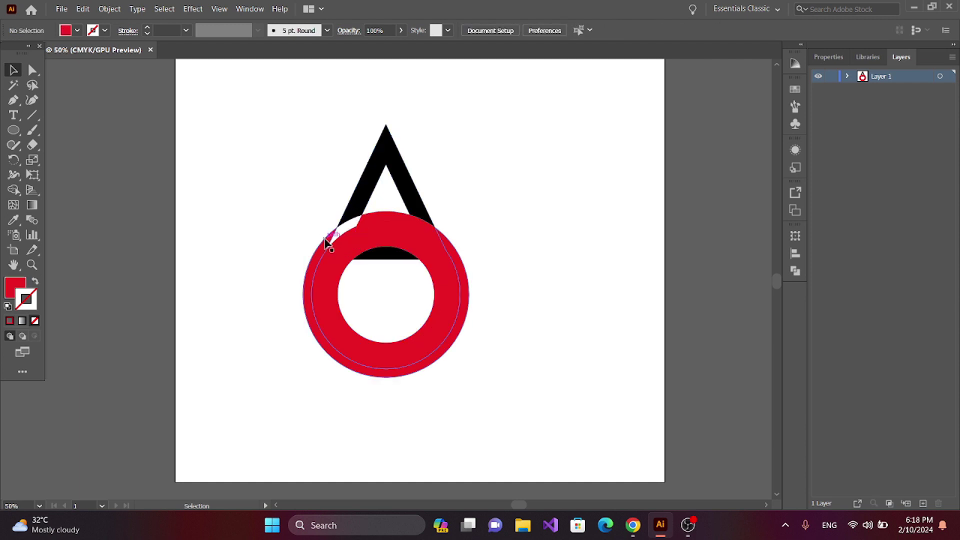
pyautogui.click(328, 241)
pyautogui.press('Delete')
pyautogui.click(344, 263)
pyautogui.press('Delete')
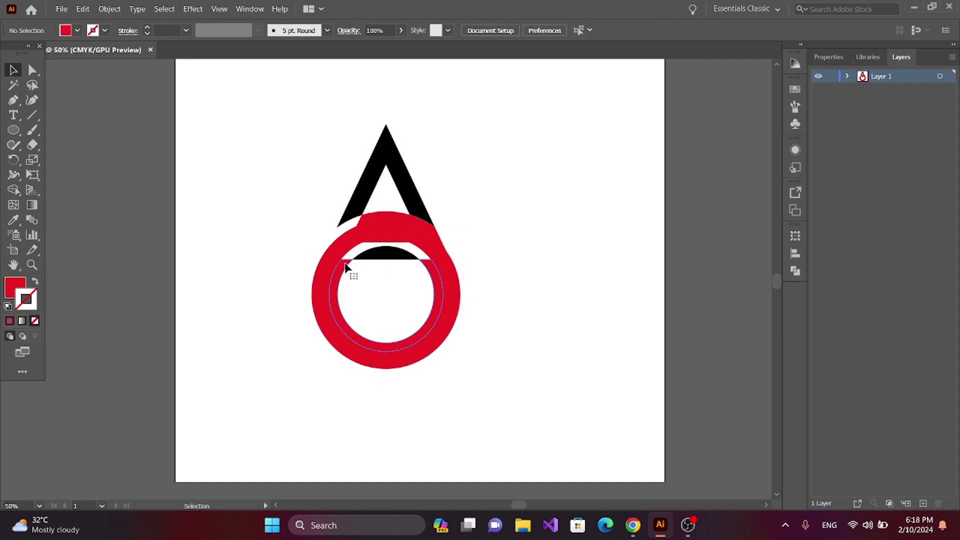
pyautogui.click(385, 255)
pyautogui.press('Delete')
# Delete the surplus red pieces above and below the arc's middle and the part of the ring beneath the triangle's base
pyautogui.click(430, 228)
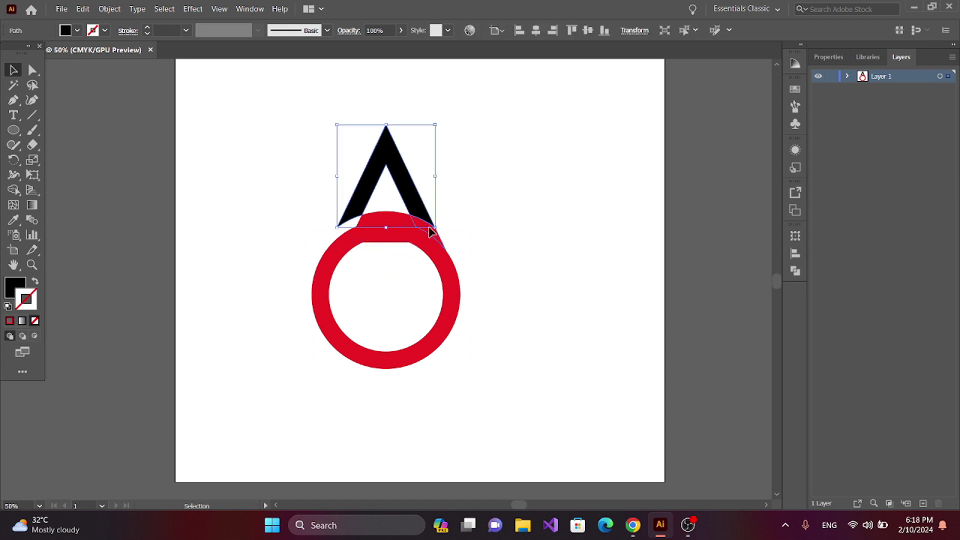
pyautogui.click(398, 220)
pyautogui.press('Delete')
pyautogui.click(388, 244)
pyautogui.press('Delete')
pyautogui.click(328, 272)
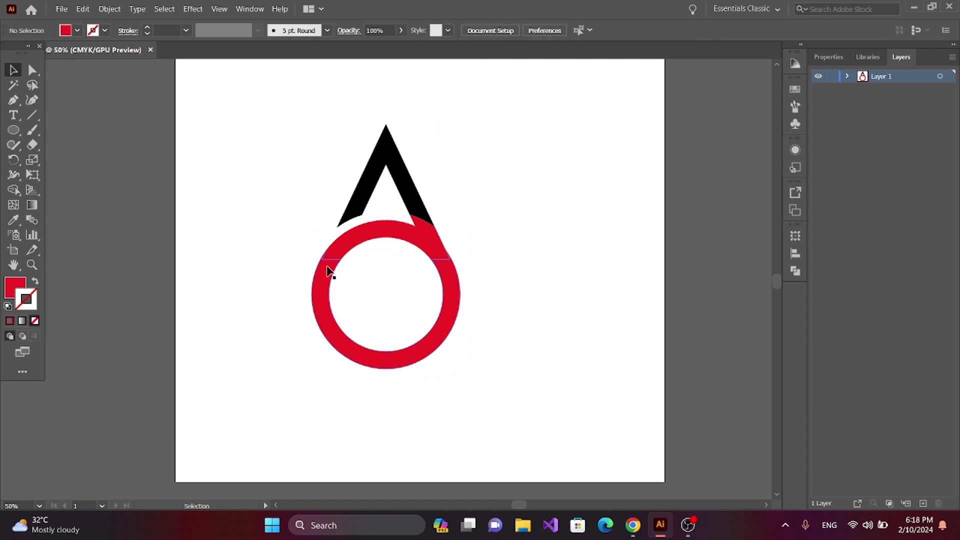
pyautogui.press('Delete')
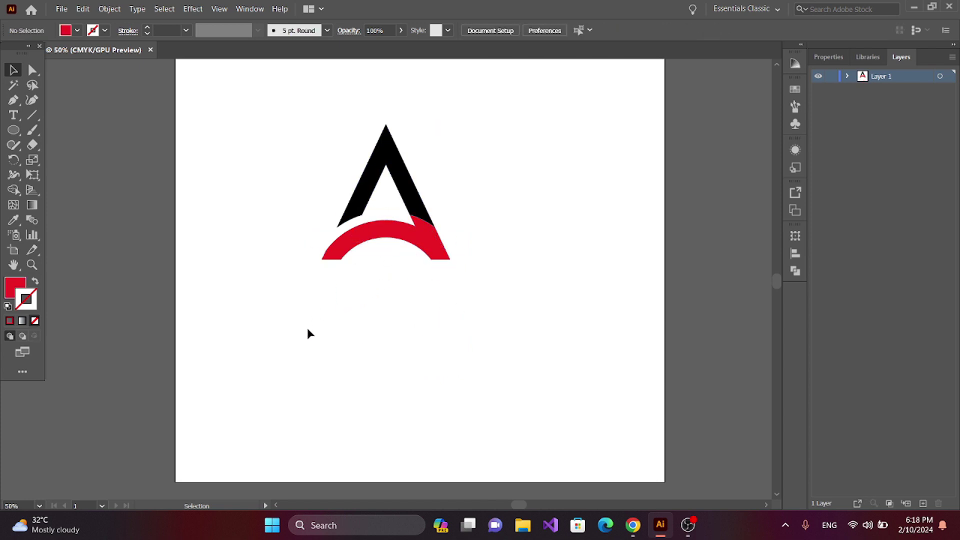
# Unite the remaining black and red pieces into a single A-shaped logo
pyautogui.moveTo(281, 95); pyautogui.dragTo(463, 306)
pyautogui.click(463, 306)
pyautogui.click(349, 193)
pyautogui.click(795, 271)
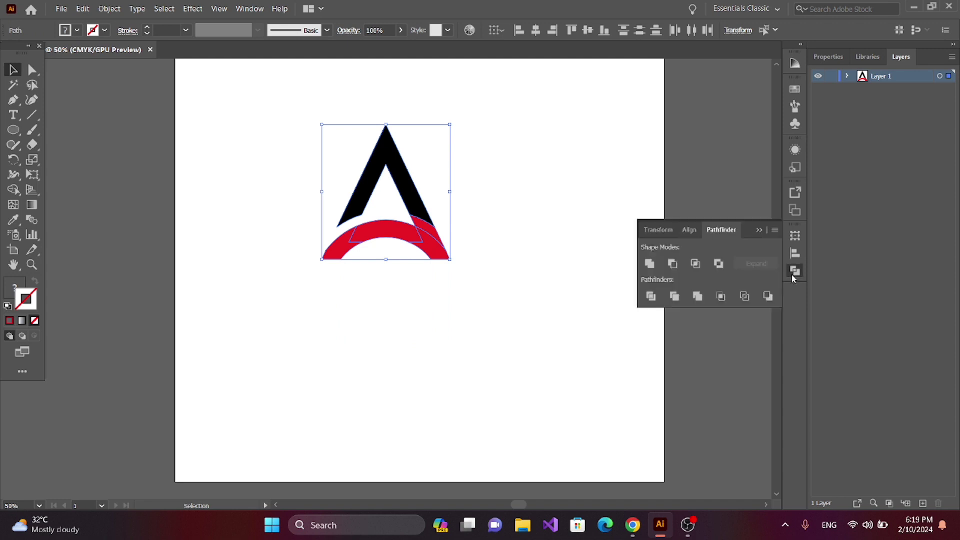
pyautogui.click(650, 264)
pyautogui.click(760, 230)
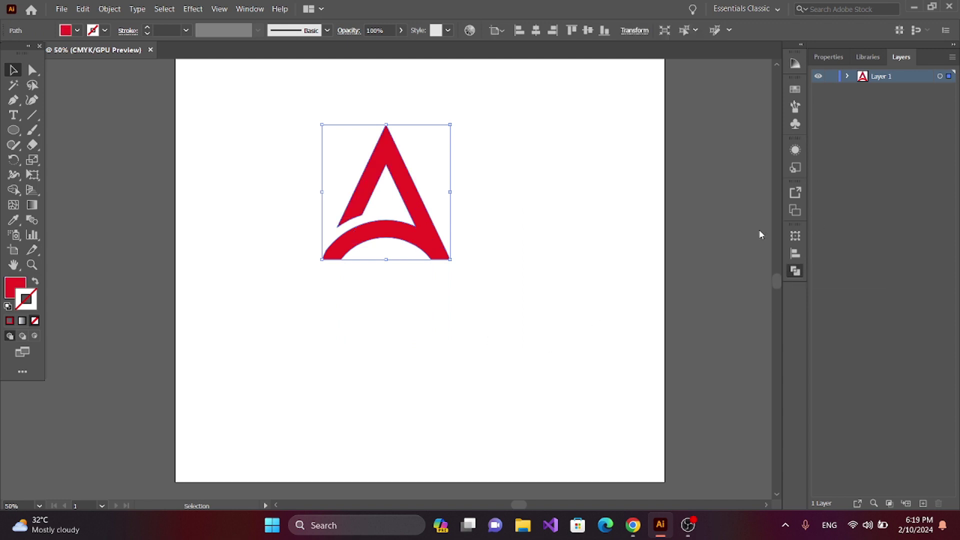
pyautogui.click(494, 280)
pyautogui.click(429, 247)
pyautogui.click(99, 313)
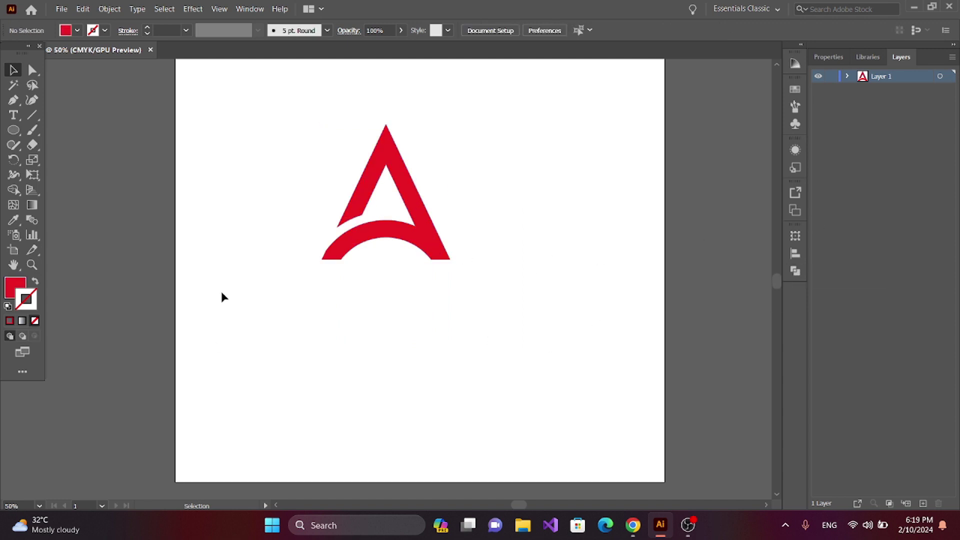
# Apply a linear gradient to the A logo's stroke and set its end color stop to about 69% black
pyautogui.click(345, 253)
pyautogui.click(292, 313)
pyautogui.click(355, 242)
pyautogui.click(22, 321)
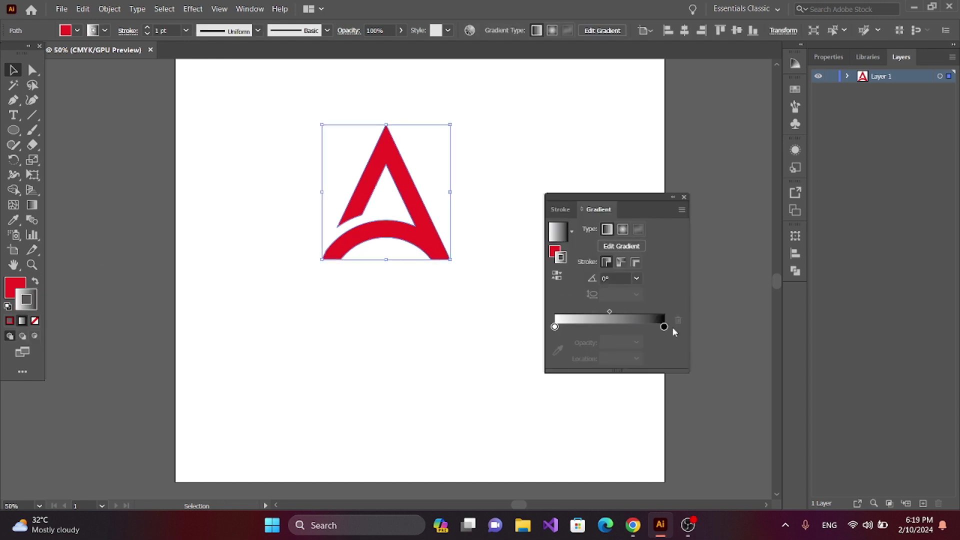
pyautogui.click(664, 327)
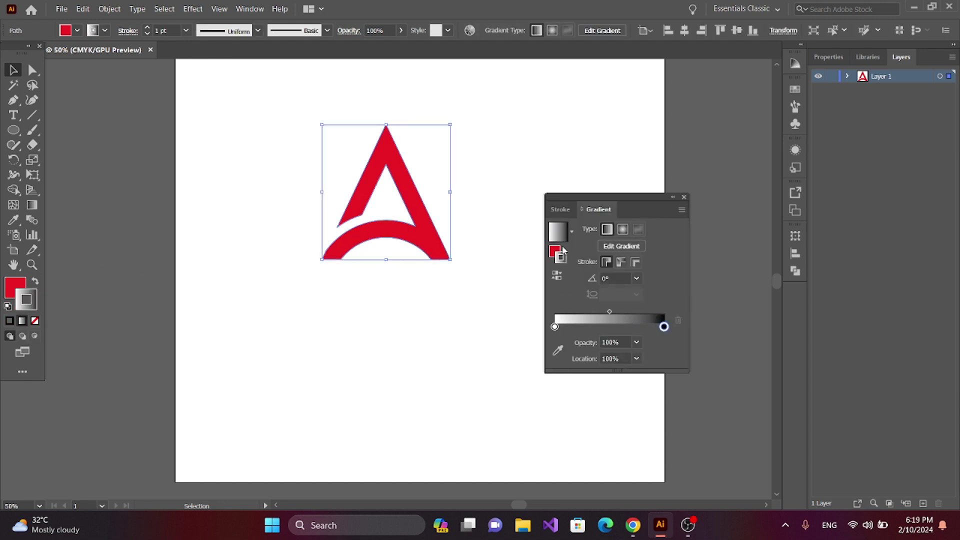
pyautogui.doubleClick(663, 327)
pyautogui.click(614, 454)
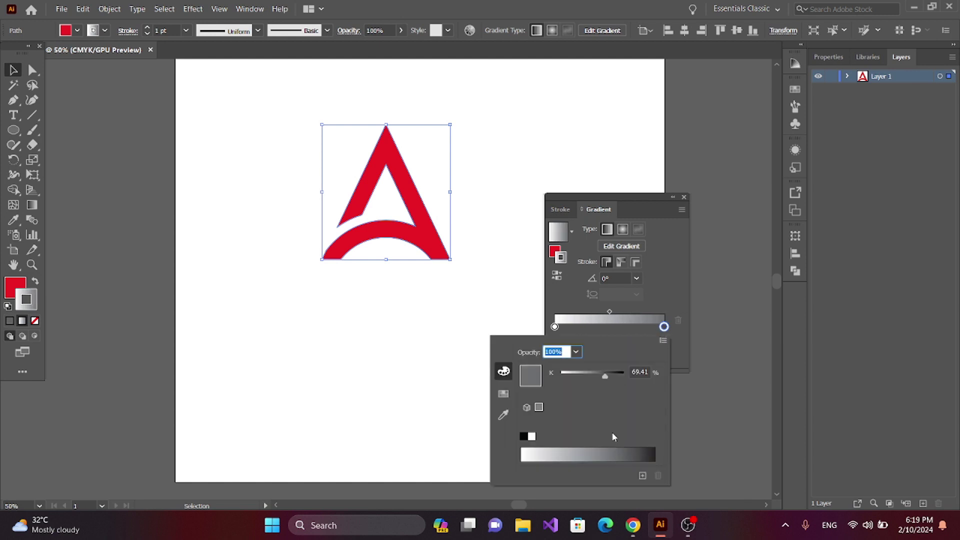
pyautogui.click(684, 200)
pyautogui.click(683, 197)
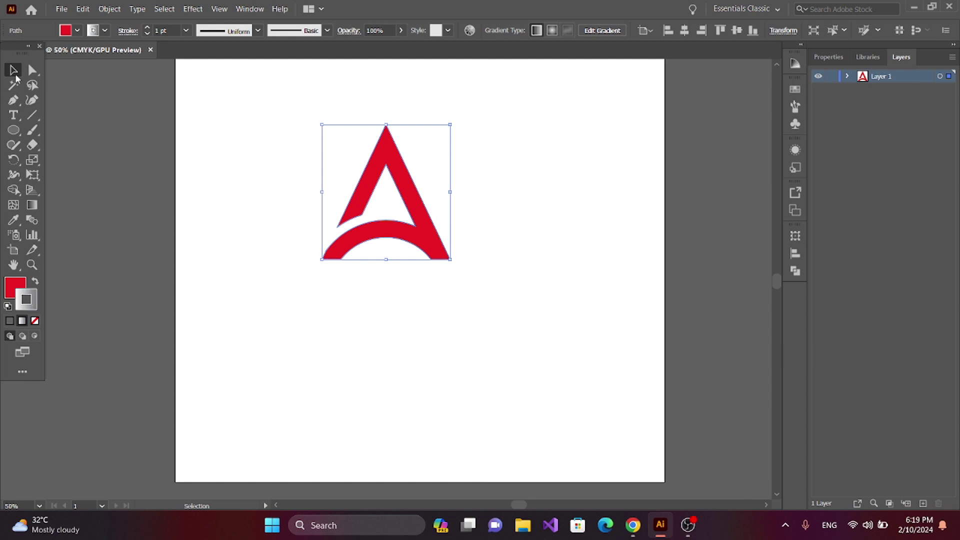
# Swap the A logo's fill and stroke so the gray gradient becomes its fill
pyautogui.click(217, 152)
pyautogui.click(367, 205)
pyautogui.click(34, 282)
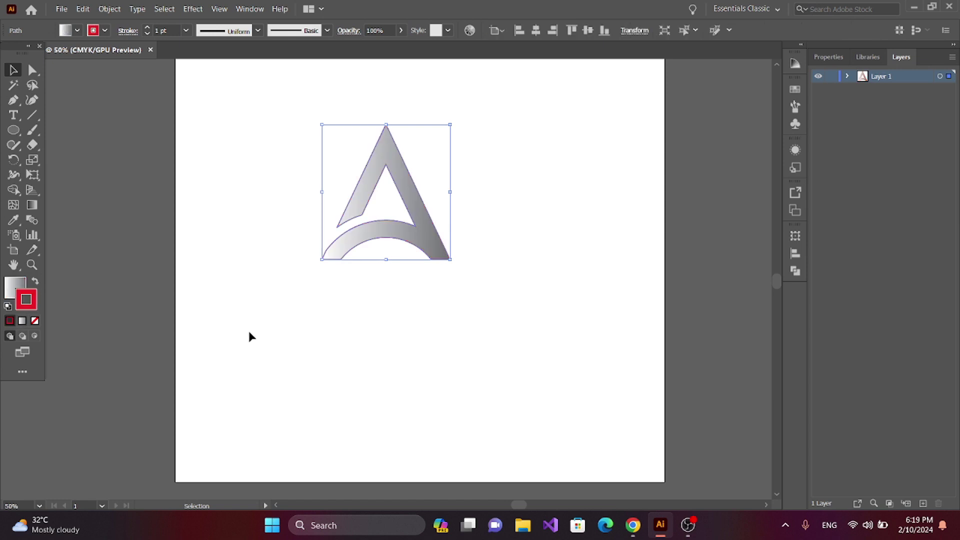
pyautogui.click(249, 334)
# Remove the red stroke from the A logo by setting its stroke to None
pyautogui.click(26, 299)
pyautogui.click(93, 30)
pyautogui.click(9, 58)
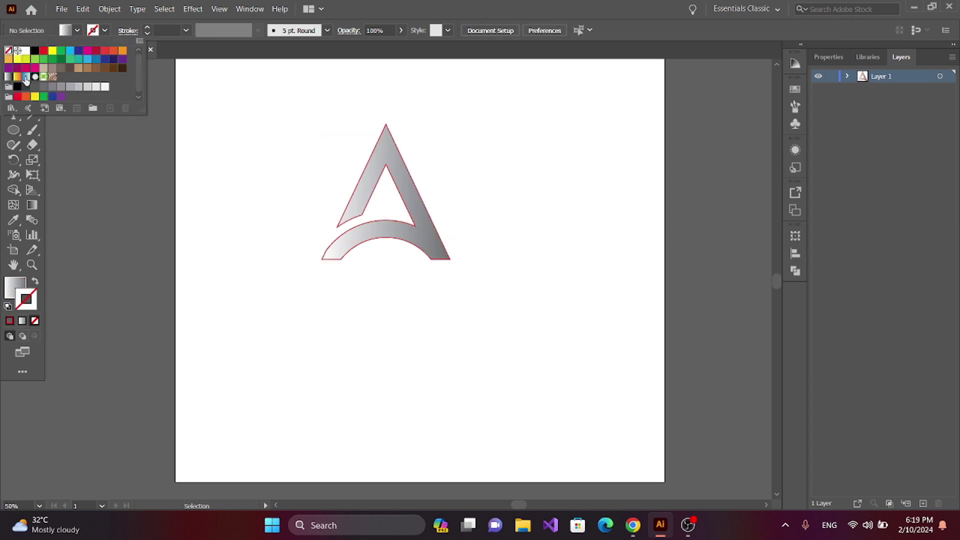
pyautogui.click(348, 228)
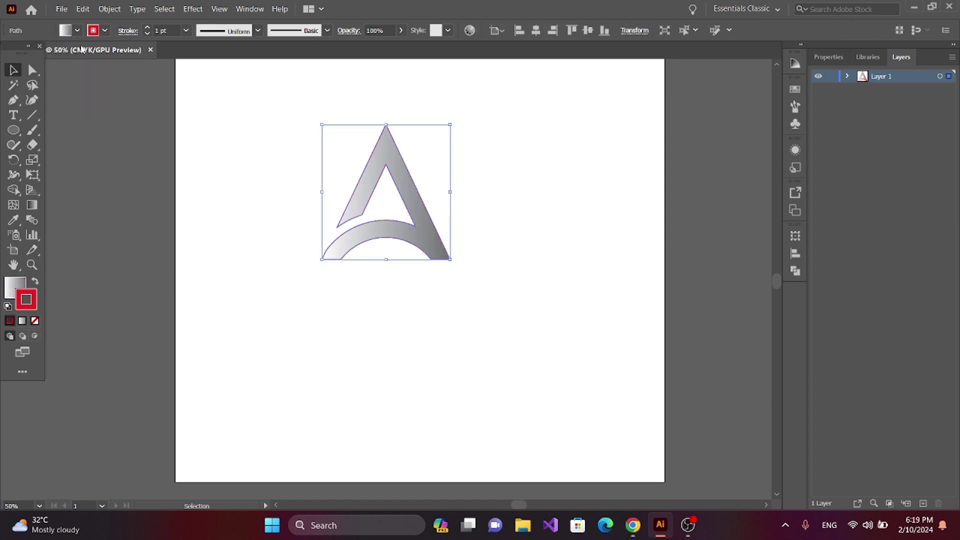
pyautogui.click(93, 30)
pyautogui.click(11, 56)
pyautogui.click(212, 188)
# Recolor the end stop of the A logo's fill gradient to red with C 0, M 100, Y 100, K 0
pyautogui.click(397, 196)
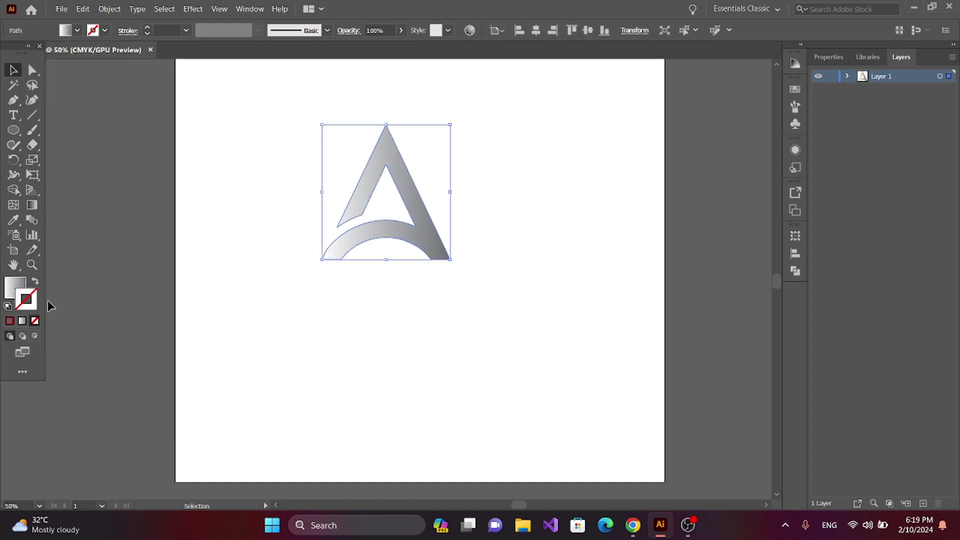
pyautogui.click(12, 286)
pyautogui.click(32, 206)
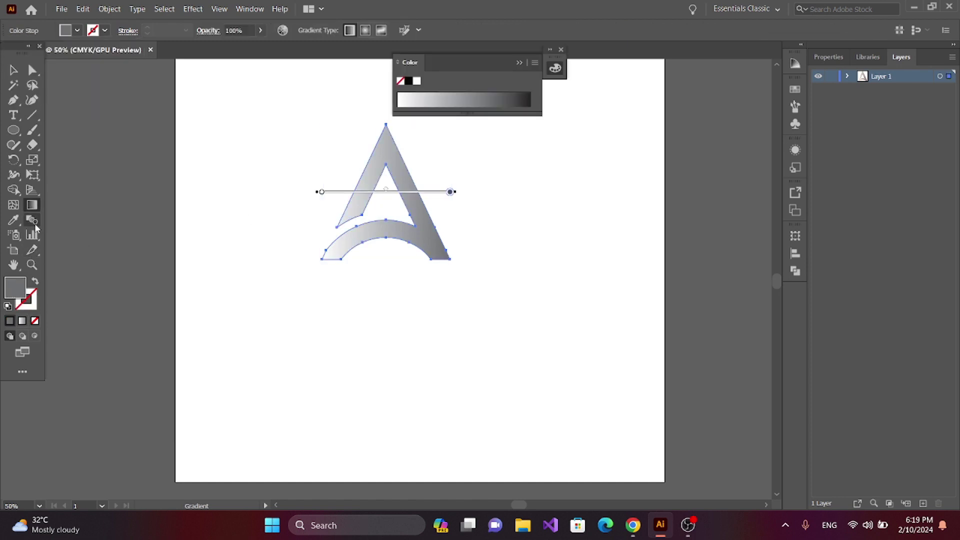
pyautogui.click(22, 321)
pyautogui.doubleClick(664, 312)
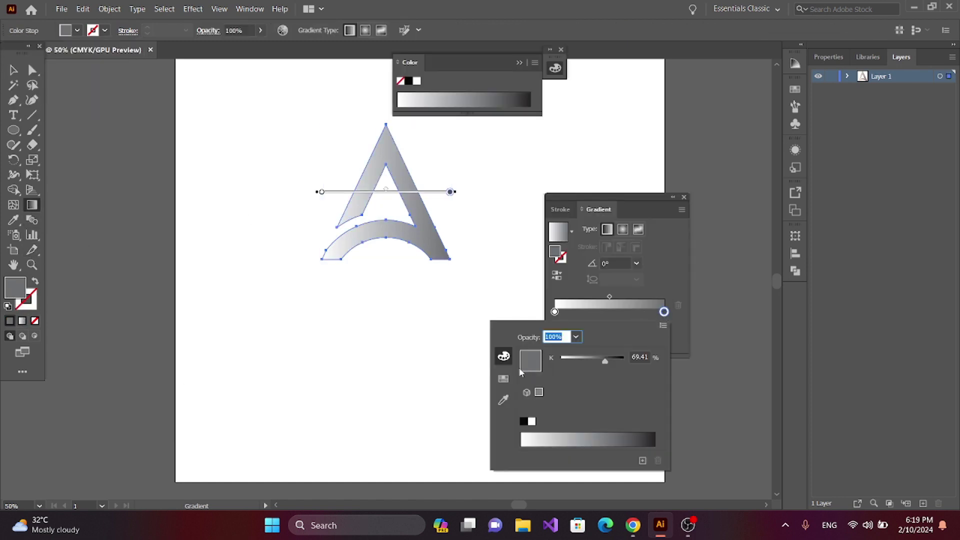
pyautogui.click(503, 378)
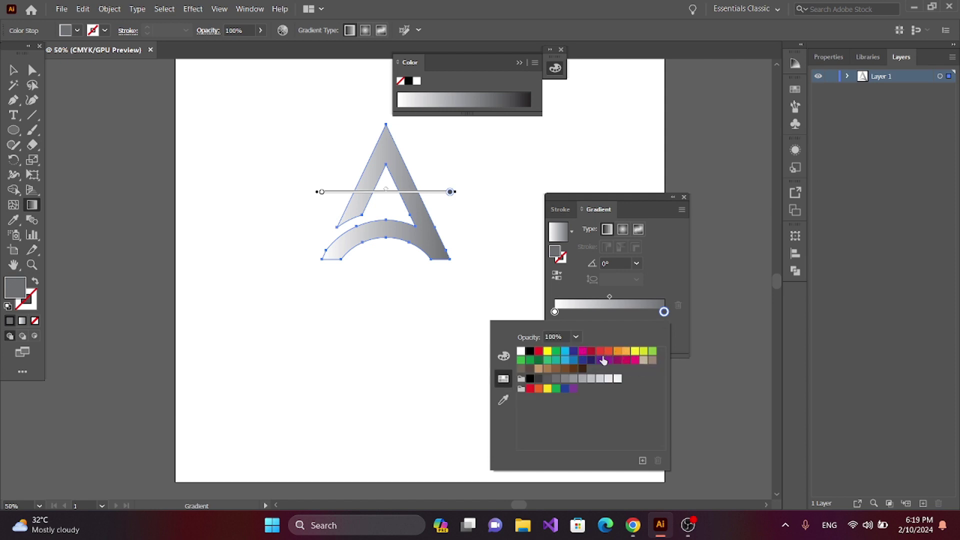
pyautogui.click(547, 389)
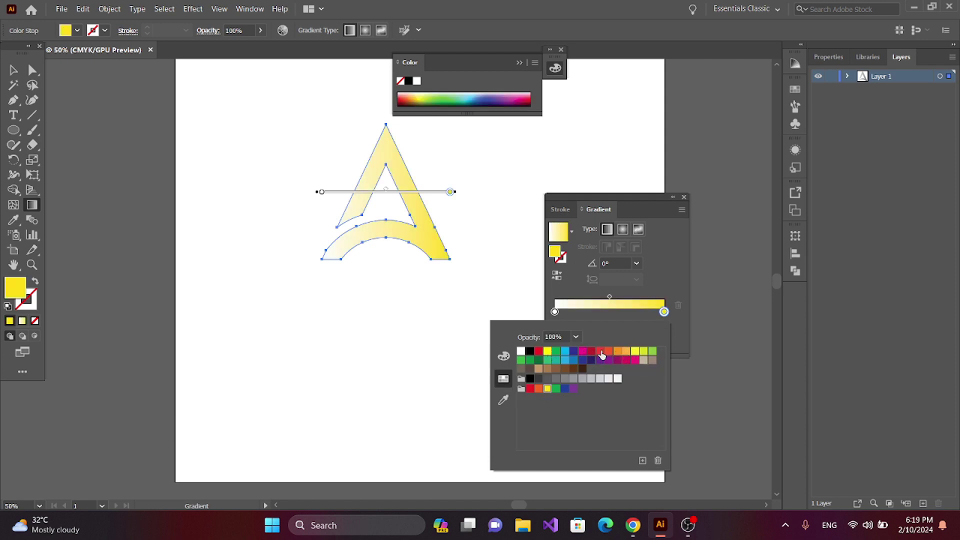
pyautogui.click(602, 355)
pyautogui.click(504, 356)
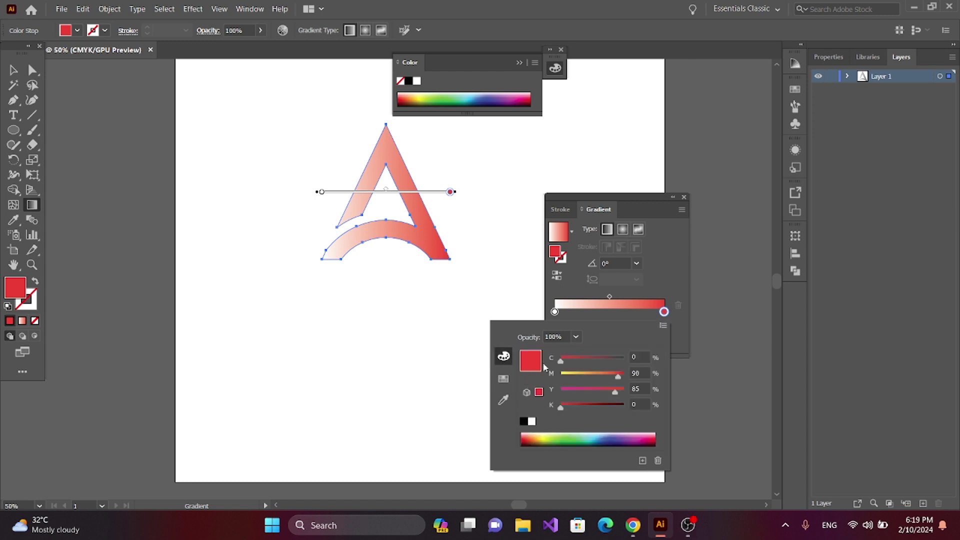
pyautogui.moveTo(619, 376); pyautogui.dragTo(626, 390)
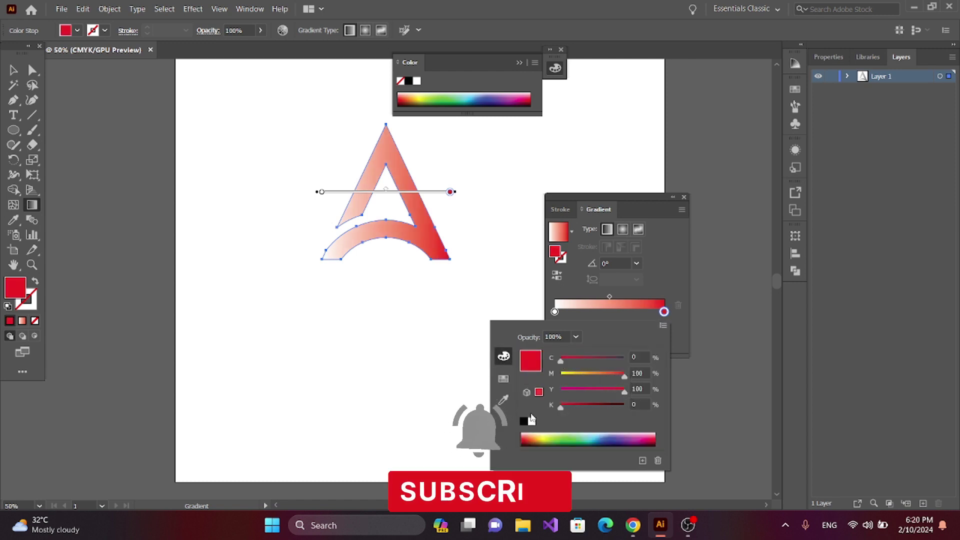
# Set the start stop of the A logo's gradient to the yellow swatch and deselect the logo
pyautogui.click(554, 312)
pyautogui.doubleClick(554, 312)
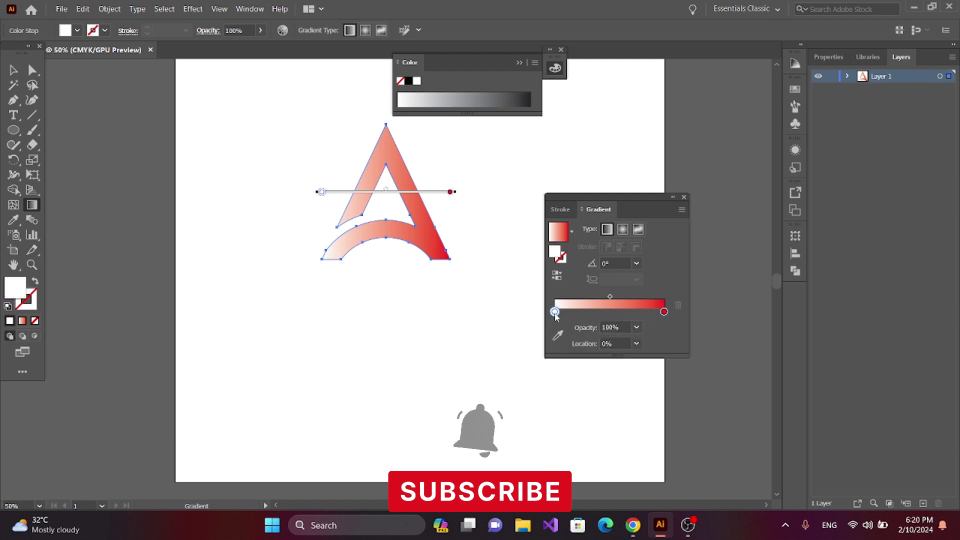
pyautogui.click(504, 379)
pyautogui.click(547, 389)
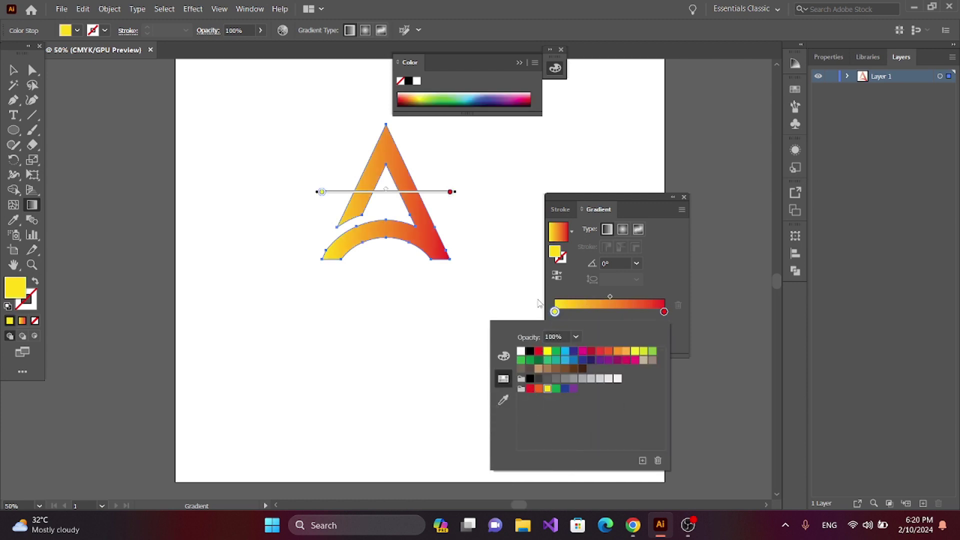
pyautogui.click(100, 126)
pyautogui.click(684, 197)
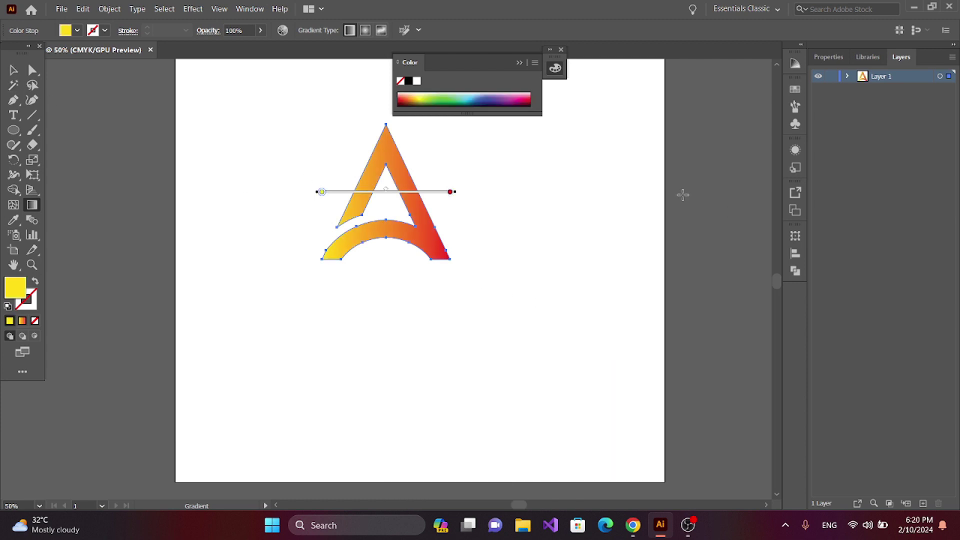
pyautogui.click(561, 50)
pyautogui.click(13, 70)
pyautogui.click(118, 124)
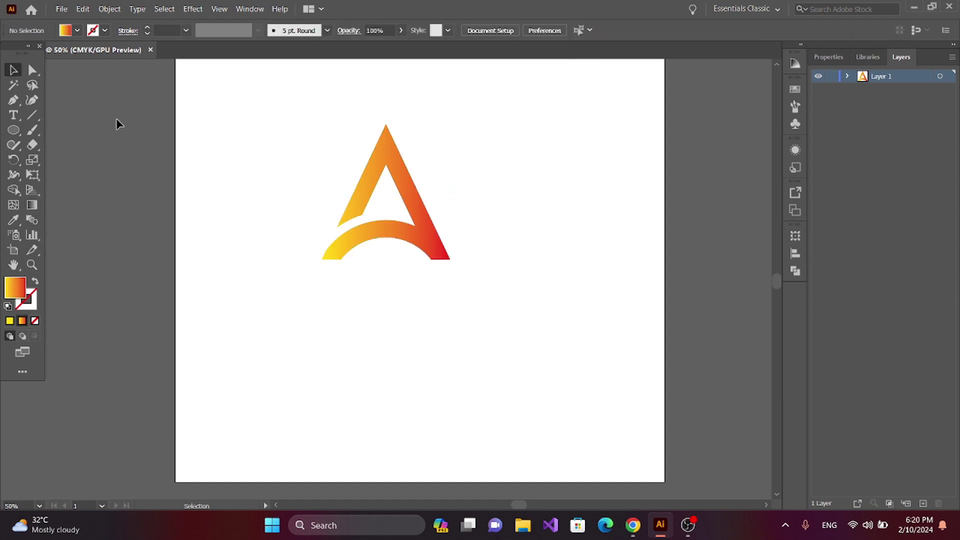
# Enlarge the A logo proportionally until it fills most of the artboard and center it horizontally
pyautogui.hotkey('ctrl', '-')
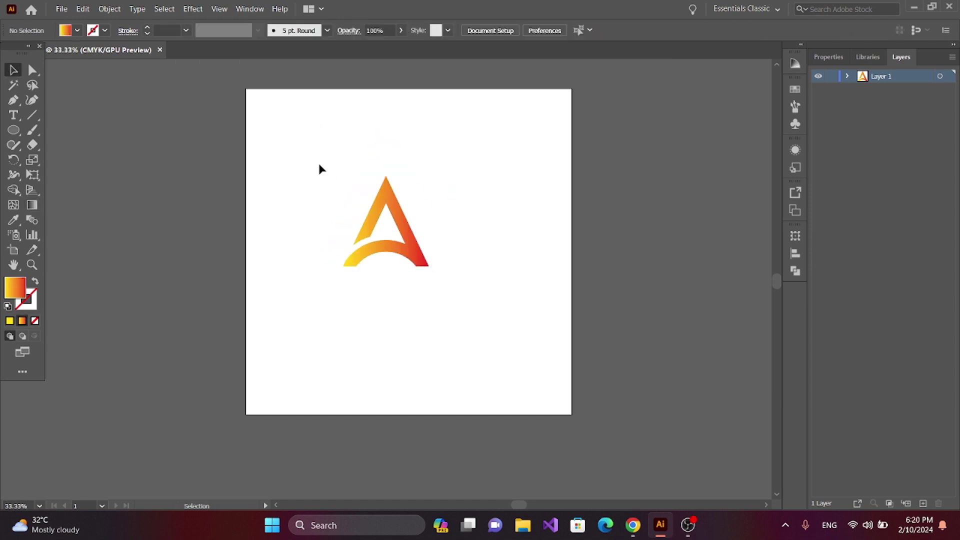
pyautogui.moveTo(319, 167); pyautogui.dragTo(487, 328)
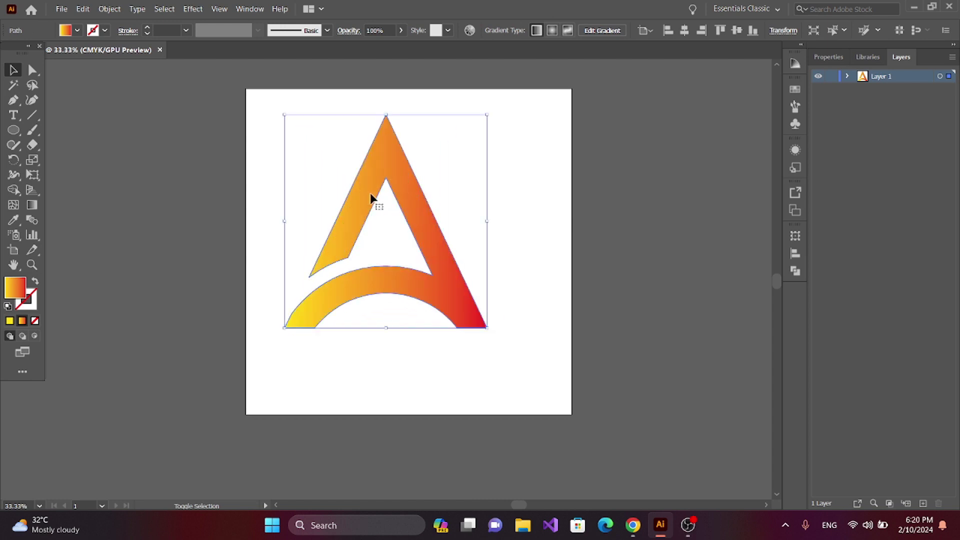
pyautogui.moveTo(368, 195); pyautogui.dragTo(389, 200)
pyautogui.click(367, 358)
pyautogui.hotkey('ctrl', '-')
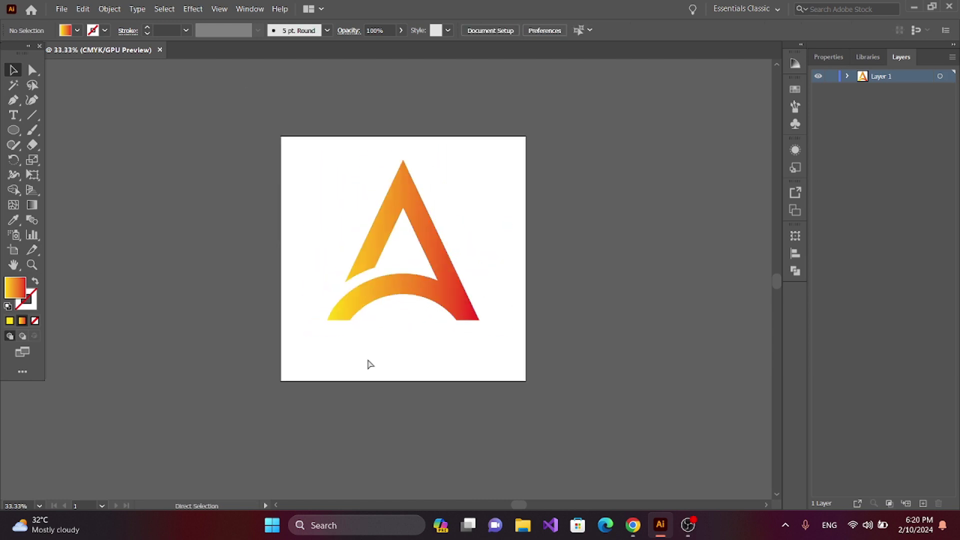
# Export the artboard with the A logo as the PNG file Artboard 1
pyautogui.click(61, 8)
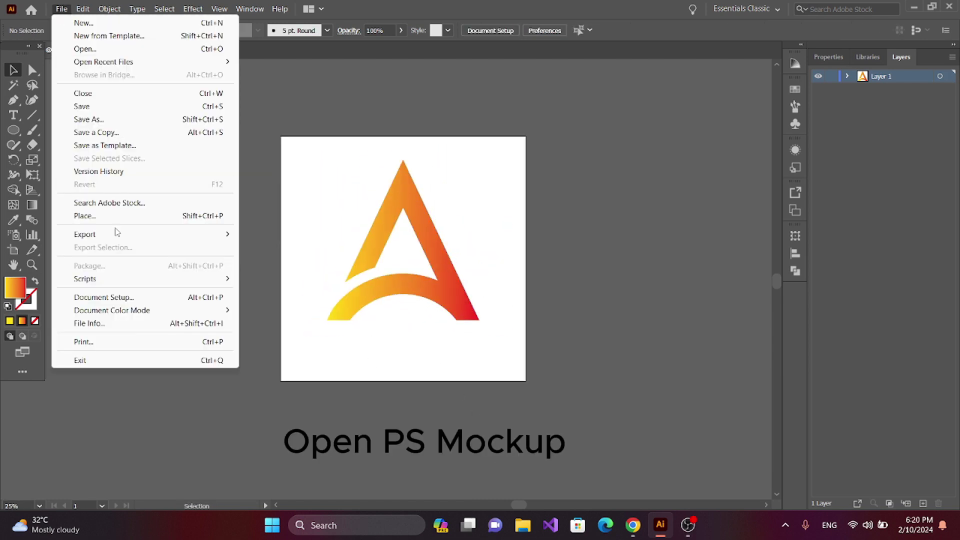
pyautogui.moveTo(75, 236)
pyautogui.click(257, 234)
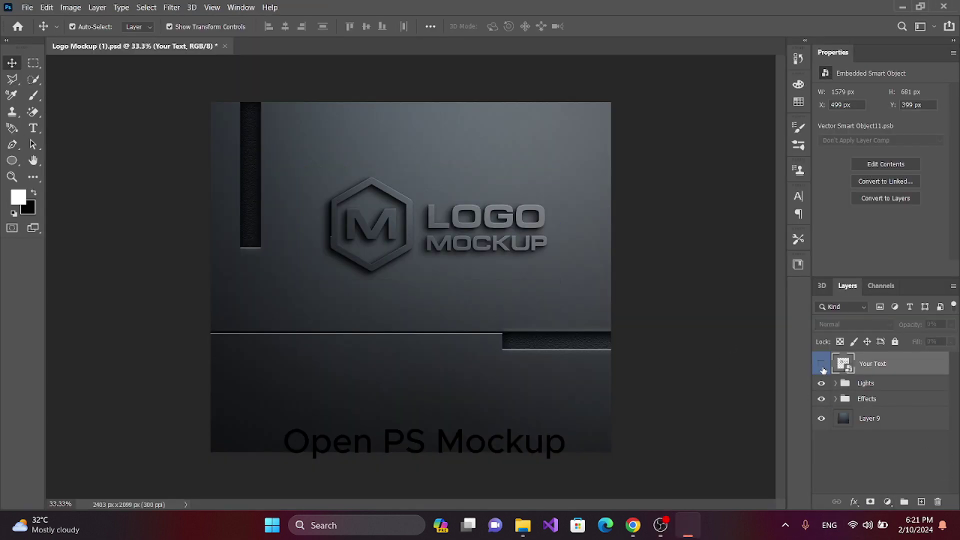
# In Photoshop's Logo Mockup (1).psd, show the Your Text layer, open its smart object and hide the placeholder Layer 2
pyautogui.click(823, 370)
pyautogui.doubleClick(862, 366)
pyautogui.doubleClick(845, 365)
pyautogui.click(822, 365)
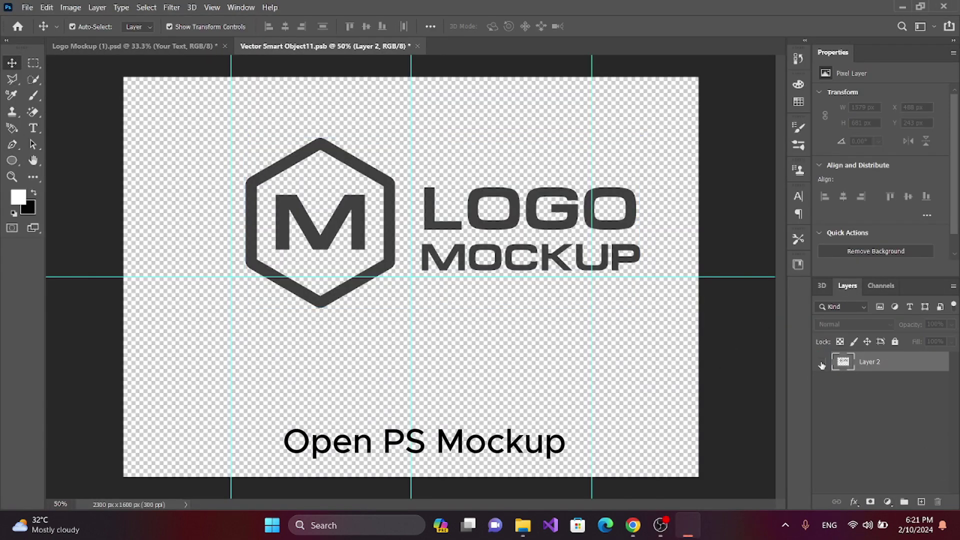
# Place Artboard 1.png as an embedded image in the smart object, then save and close the smart object
pyautogui.click(25, 9)
pyautogui.click(78, 242)
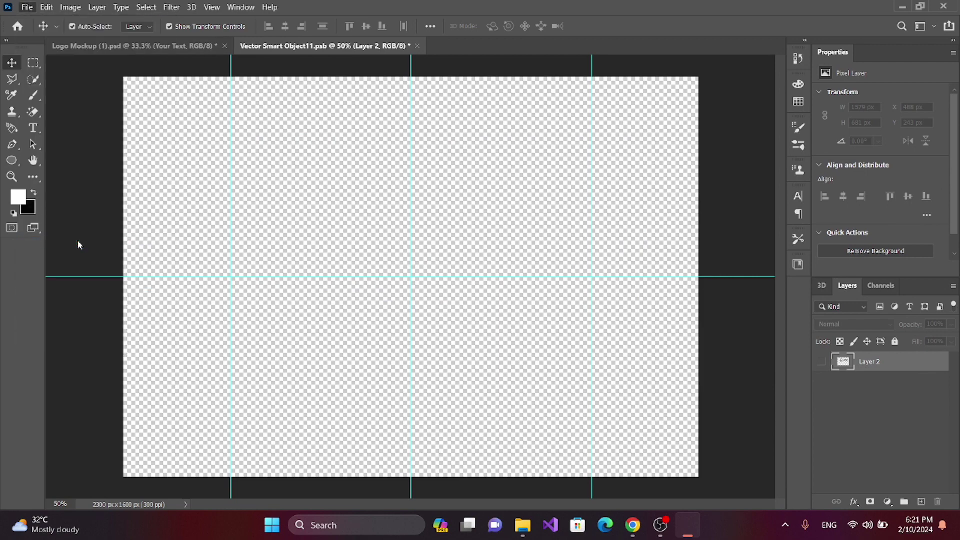
pyautogui.moveTo(438, 90); pyautogui.dragTo(437, 154)
pyautogui.click(332, 200)
pyautogui.click(344, 279)
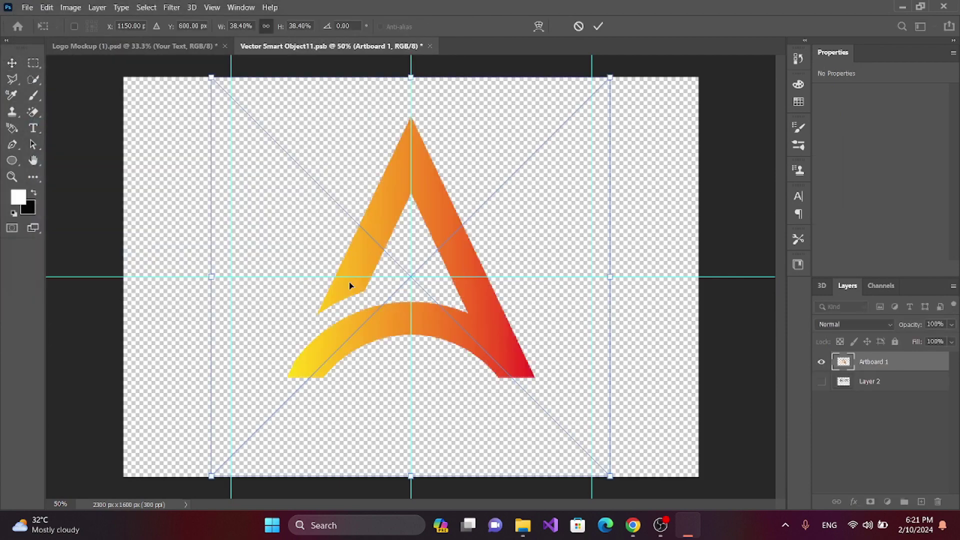
pyautogui.click(596, 26)
pyautogui.hotkey('ctrl', 's')
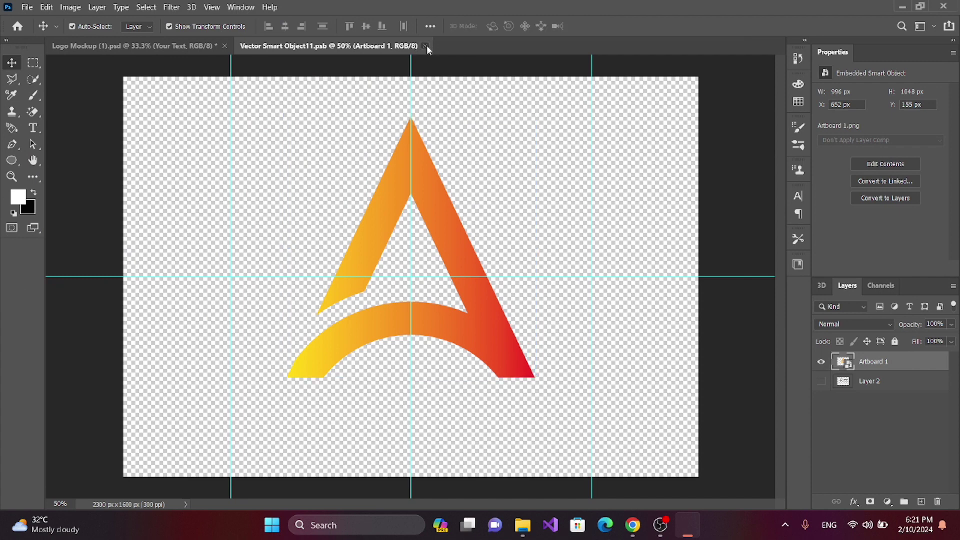
pyautogui.click(426, 46)
# Hide Layer 10, Gradient Fill 1 and Color Fill in the Effects group of the mockup
pyautogui.click(834, 398)
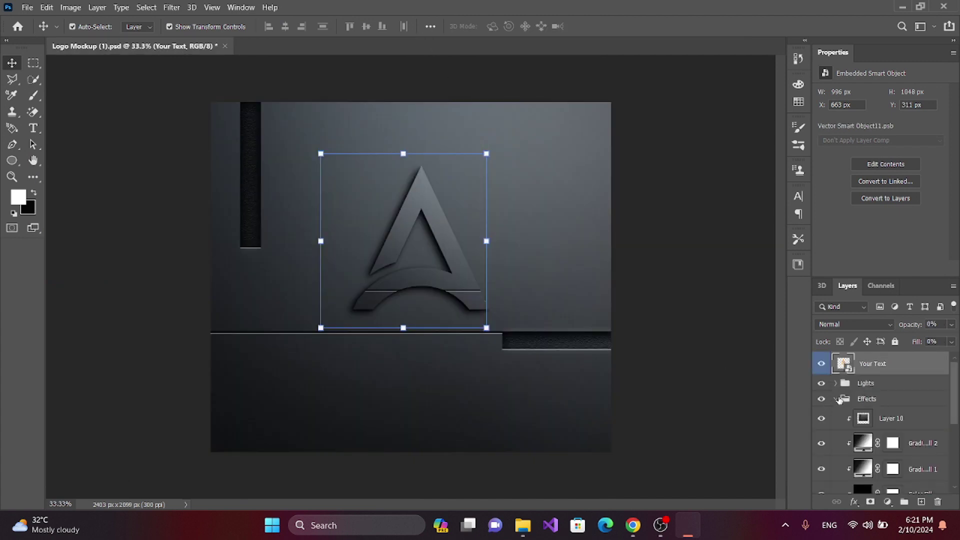
pyautogui.click(821, 419)
pyautogui.click(823, 470)
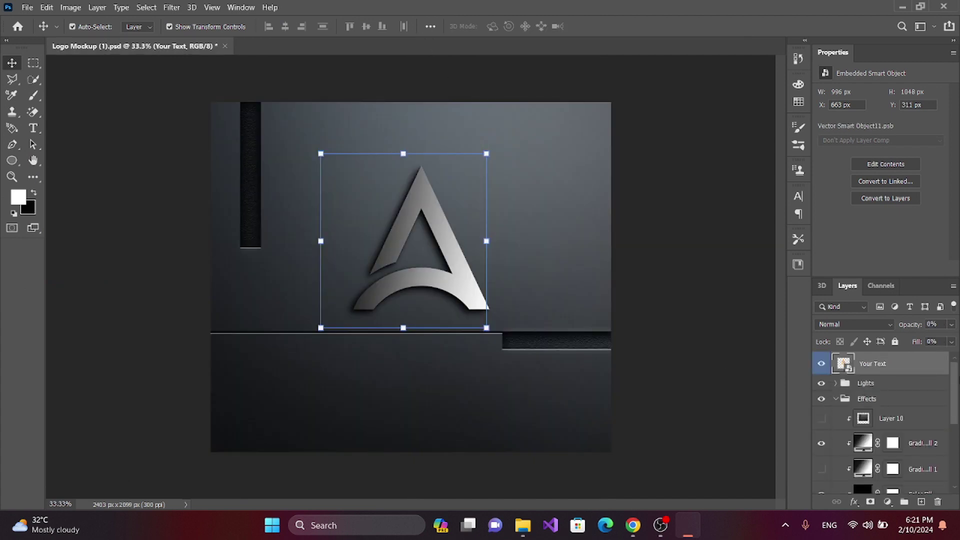
pyautogui.scroll(-3, 880, 423)
pyautogui.click(823, 412)
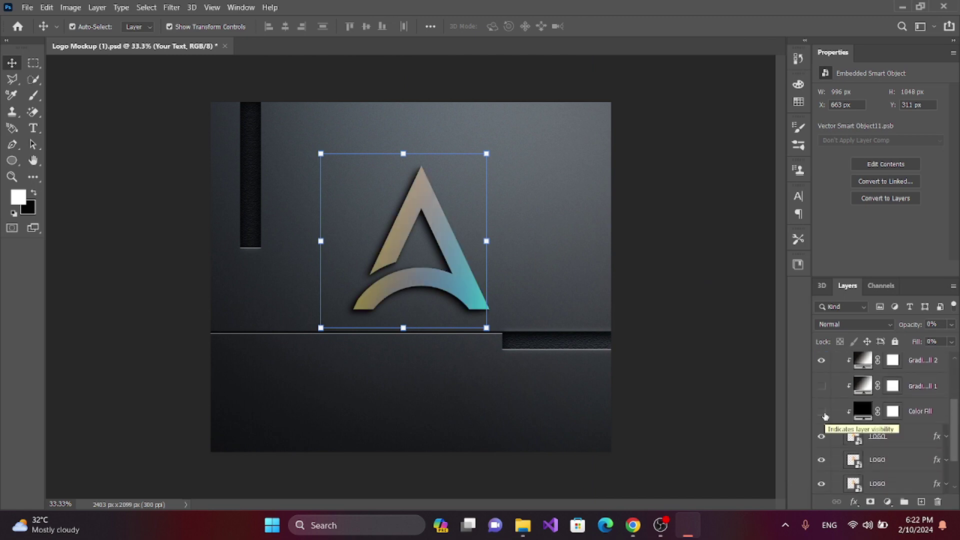
# Compare the mockup with and without the Gradient Fill 2 layer and the Lights group
pyautogui.click(822, 360)
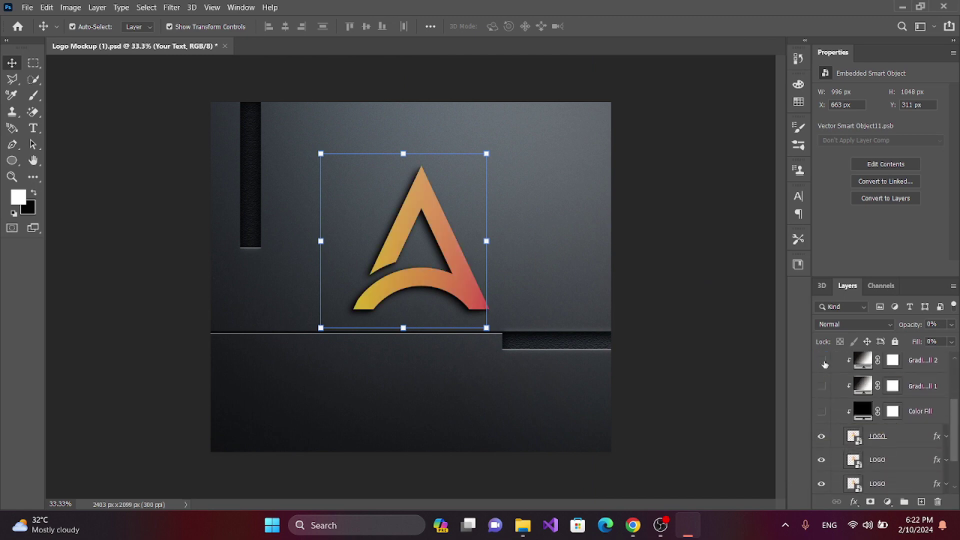
pyautogui.click(822, 360)
pyautogui.scroll(3, 922, 366)
pyautogui.click(822, 384)
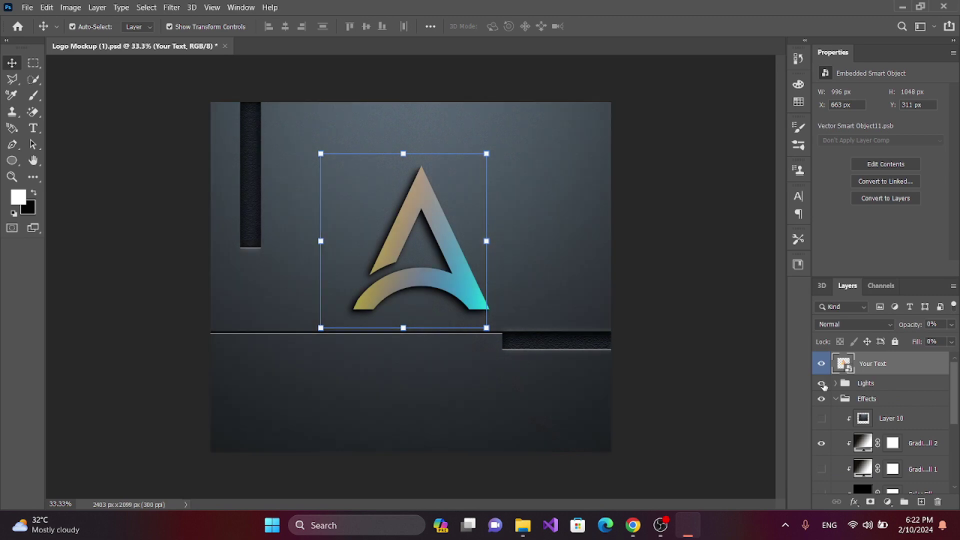
pyautogui.click(822, 384)
# Compare the mockup with and without Layer 2, Layer 1 and Hue/Saturation in the Lights group, and the whole group
pyautogui.click(835, 383)
pyautogui.click(822, 403)
pyautogui.click(822, 404)
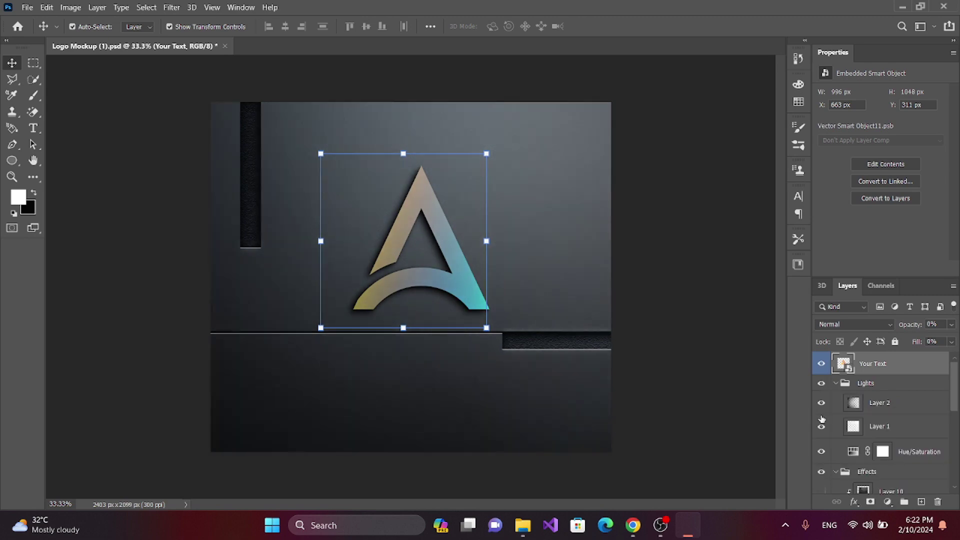
pyautogui.click(823, 428)
pyautogui.click(823, 428)
pyautogui.click(822, 453)
pyautogui.click(822, 453)
pyautogui.click(823, 384)
pyautogui.click(822, 385)
pyautogui.click(823, 384)
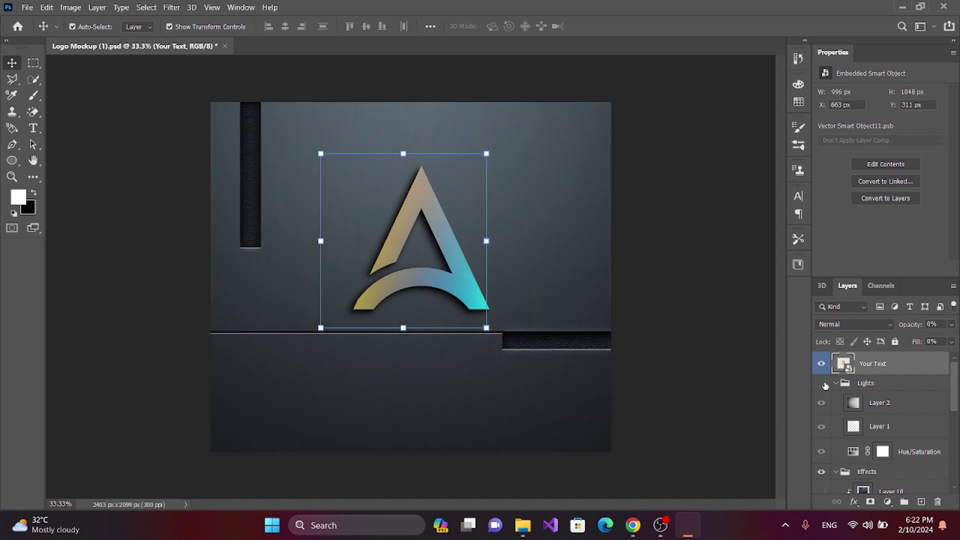
pyautogui.click(823, 384)
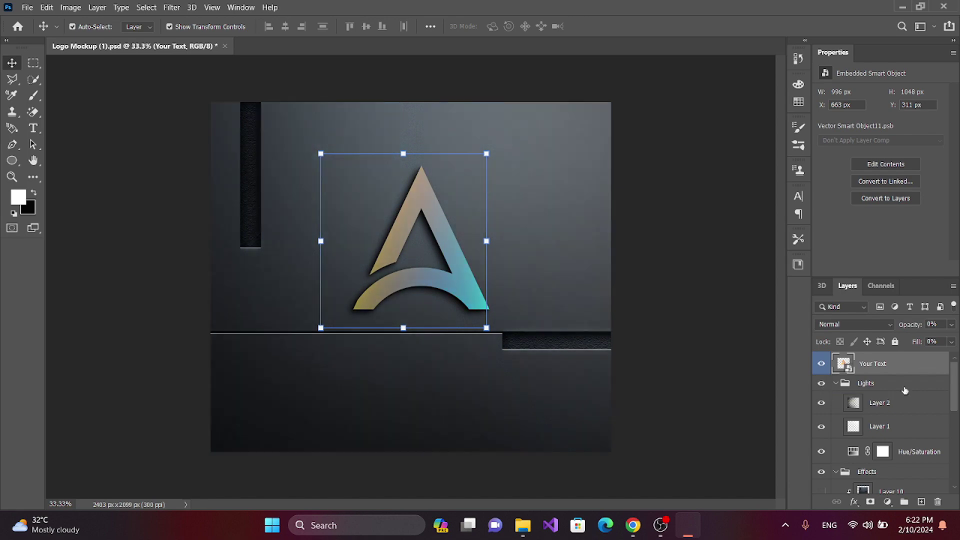
# Collapse and hide the Lights group while keeping Gradient Fill 2 shown, and deselect the logo layer
pyautogui.click(835, 383)
pyautogui.click(823, 443)
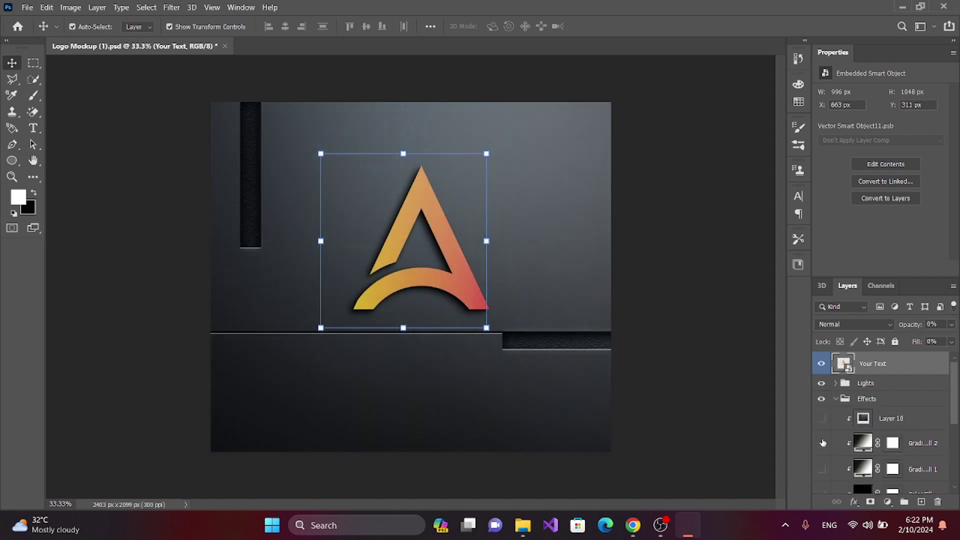
pyautogui.click(822, 443)
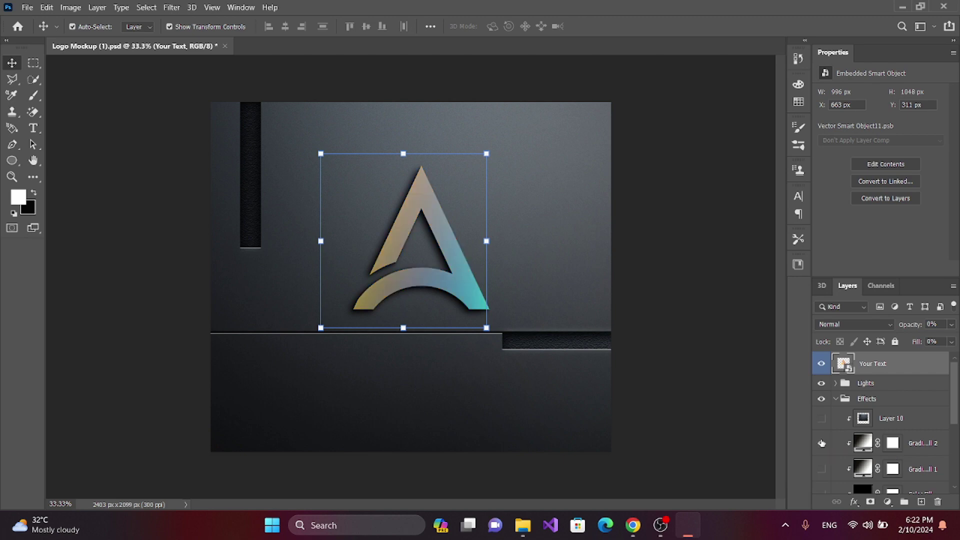
pyautogui.click(821, 384)
pyautogui.click(550, 306)
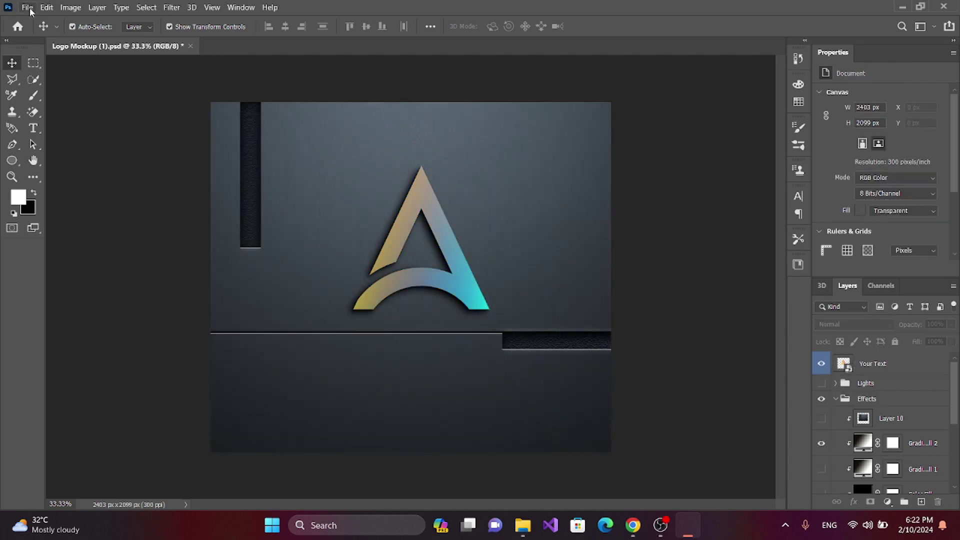